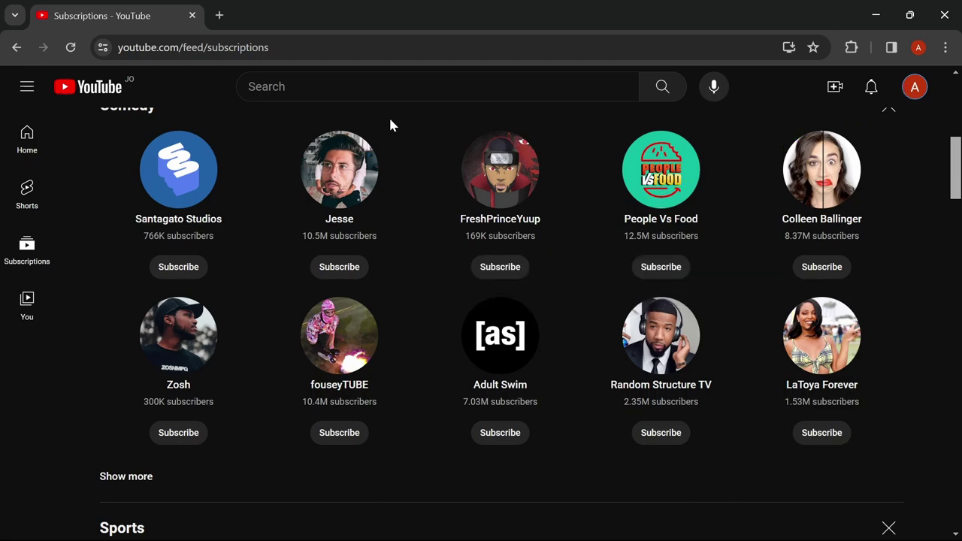
- Start creating a new channel from the account menu and name it 'Name my Channel'
click(915, 87)
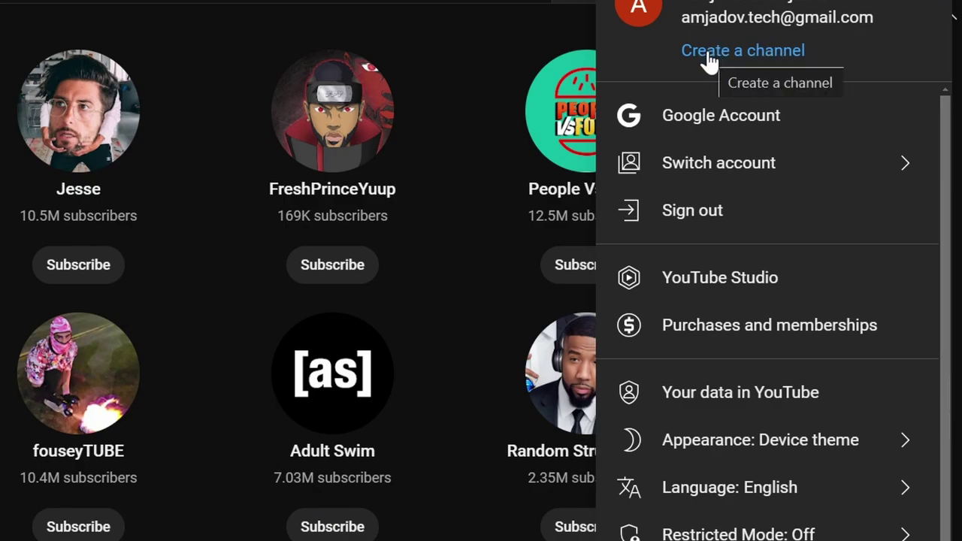
click(710, 61)
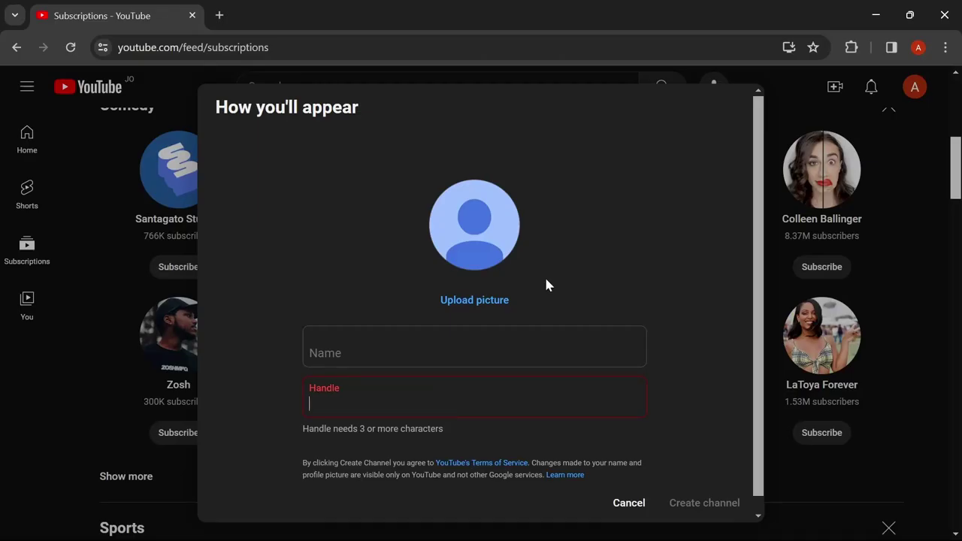
click(423, 349)
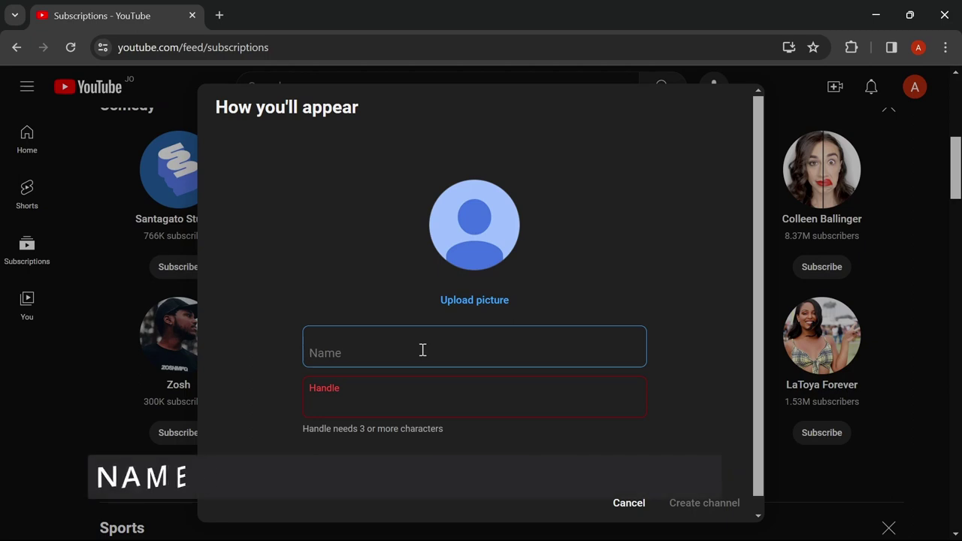
text(Name my Channel)
click(454, 409)
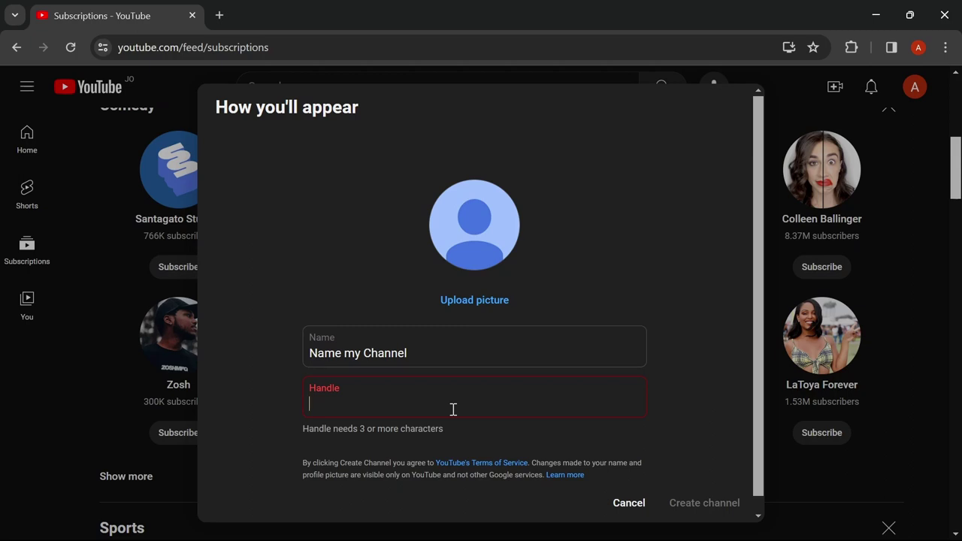
text(Name)
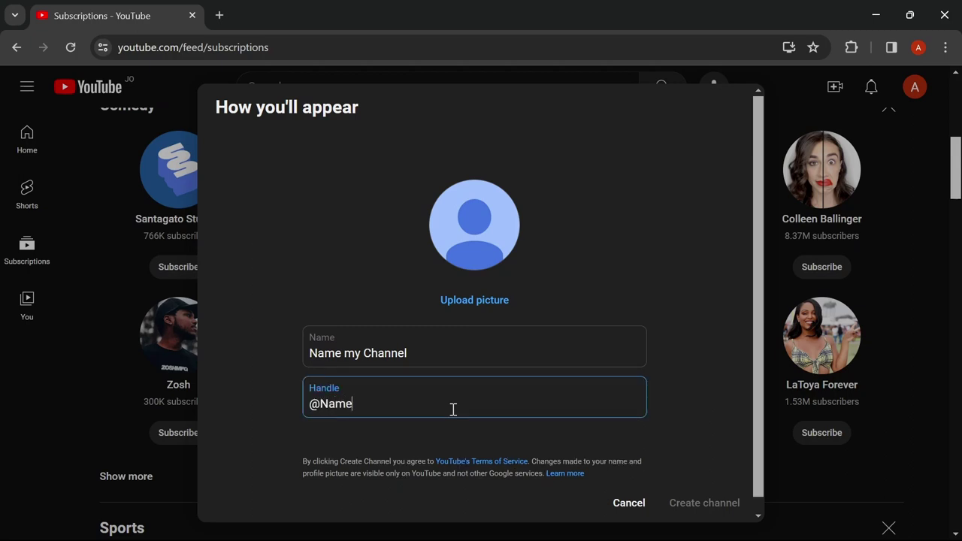
text(mycha)
text(nnel)
key(Tab)
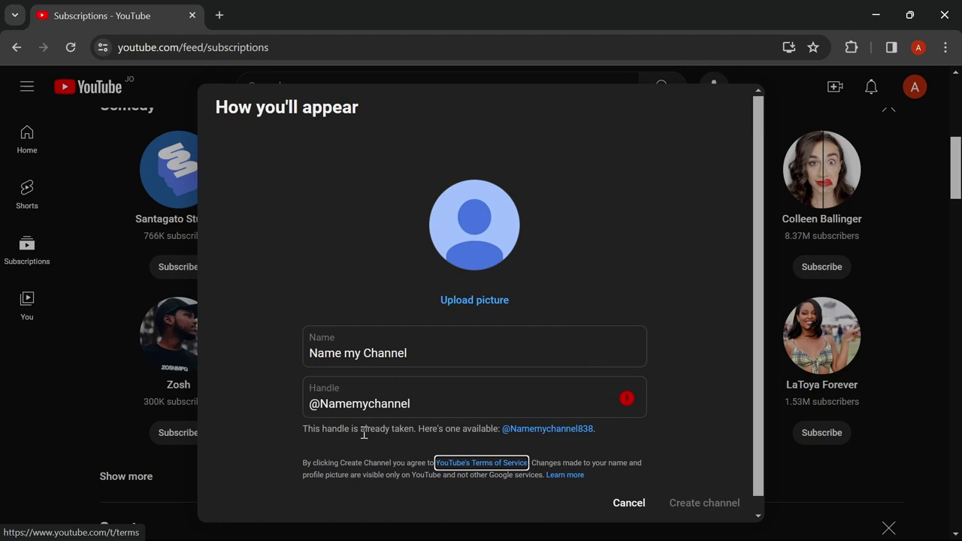
click(429, 404)
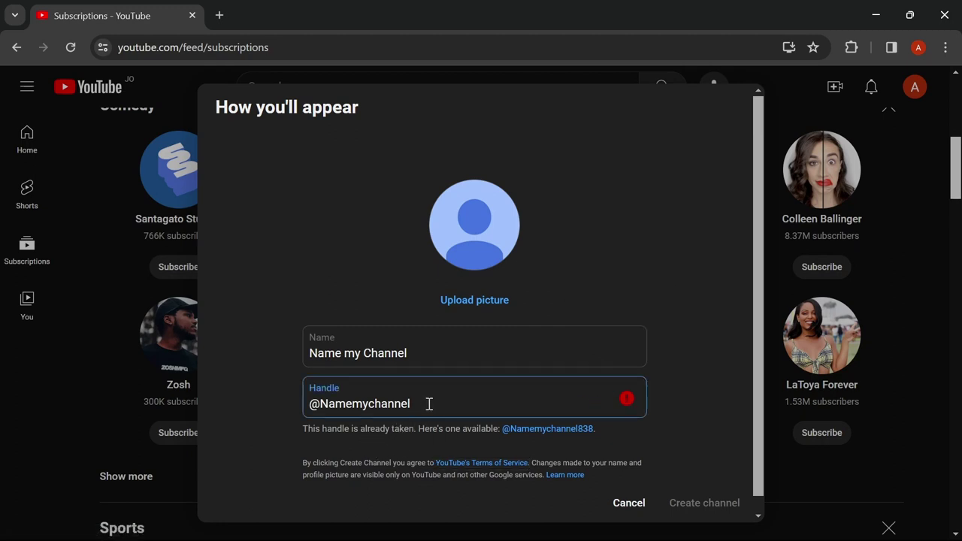
text(88)
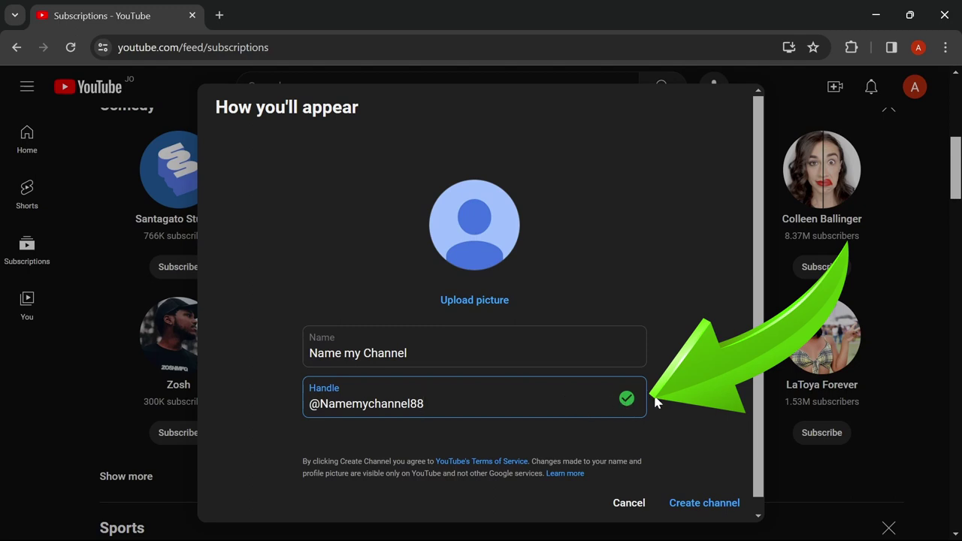
scroll(653, 393, down, 1)
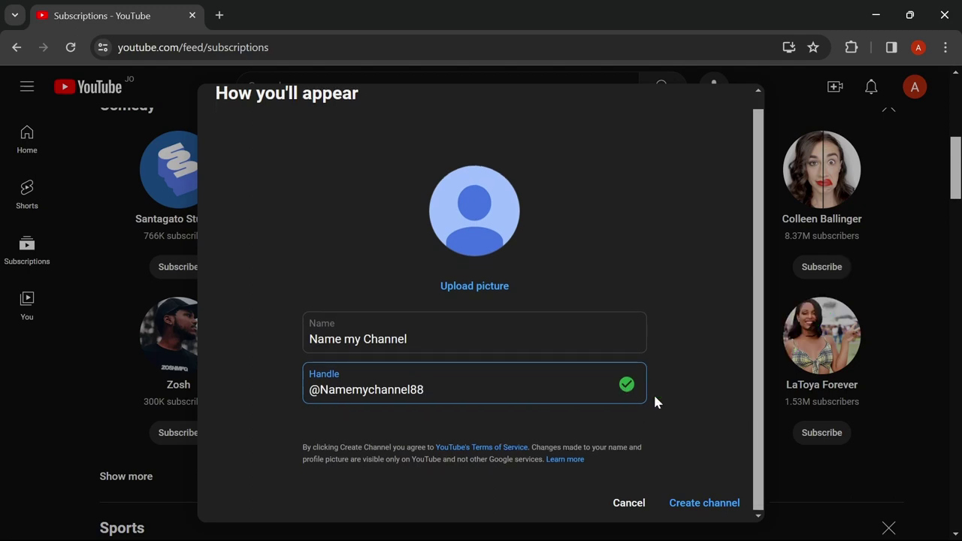
click(692, 510)
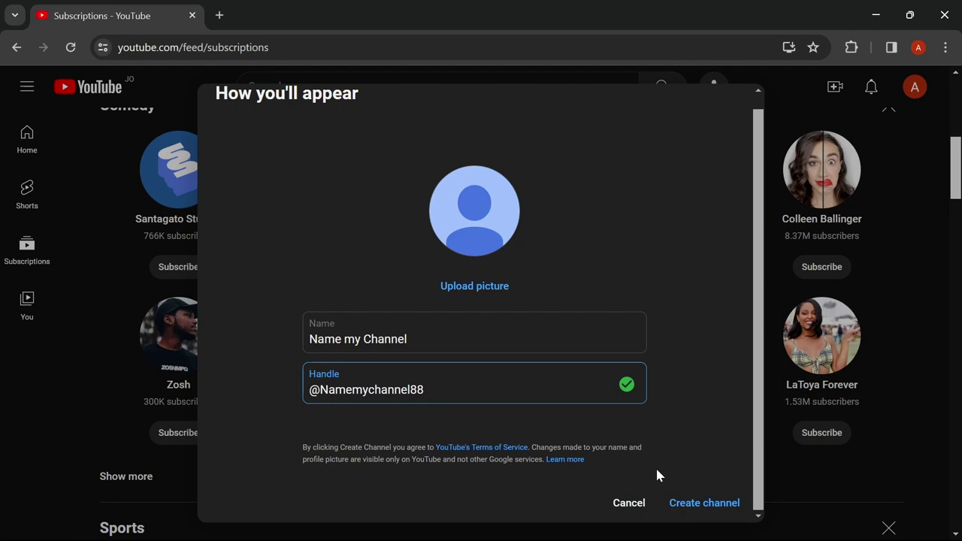
- Create the Name my Channel channel, then go to Customize channel in Studio
click(697, 510)
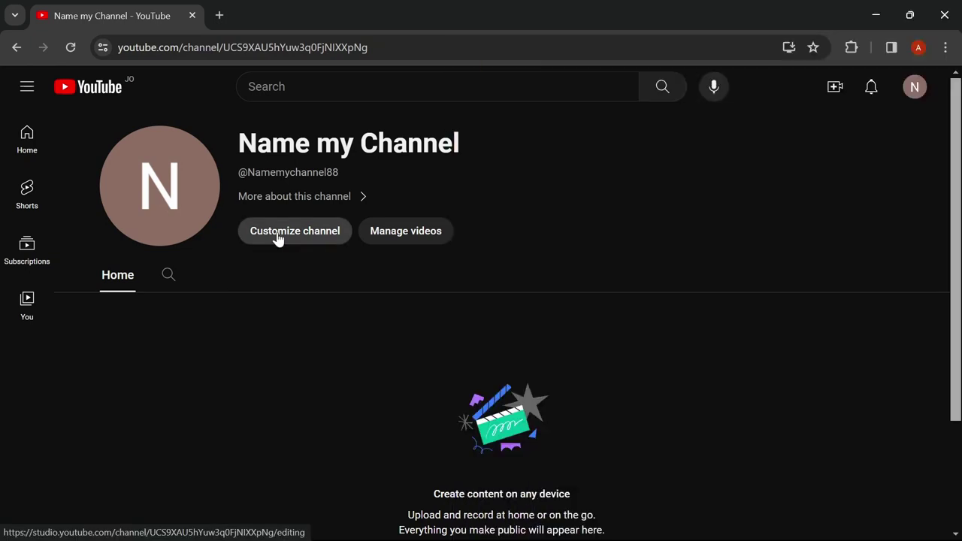
click(277, 236)
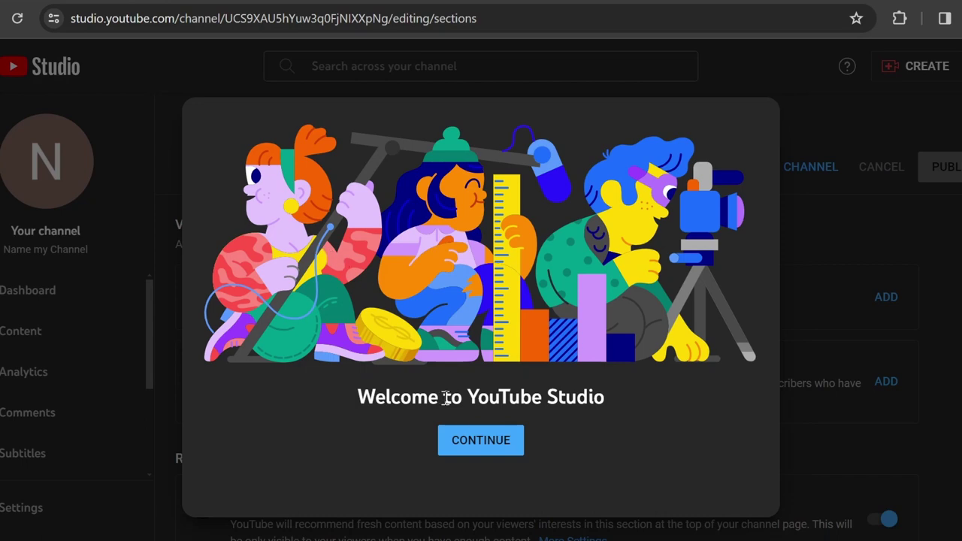
- Dismiss the welcome message and look over the Picture, Banner image and Video watermark branding options
click(468, 443)
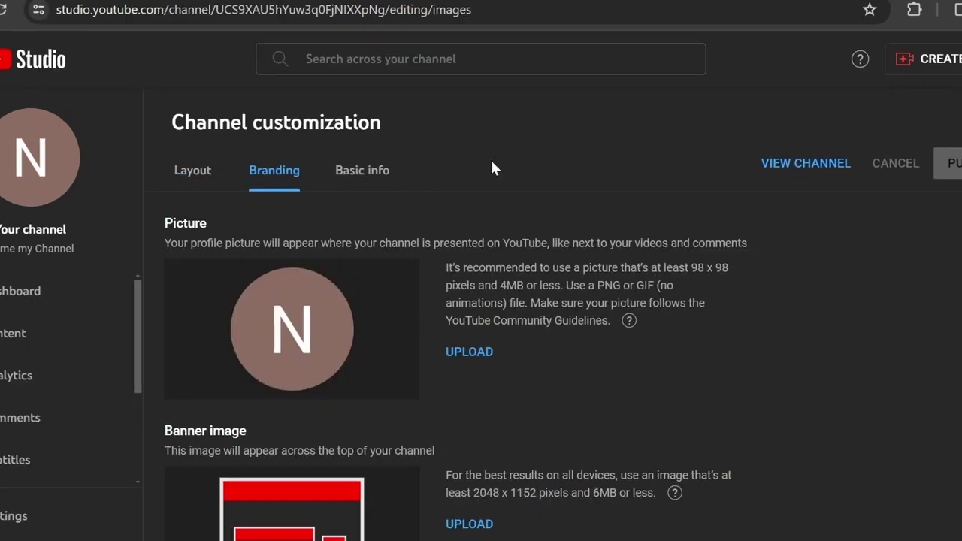
scroll(490, 158, down, 1)
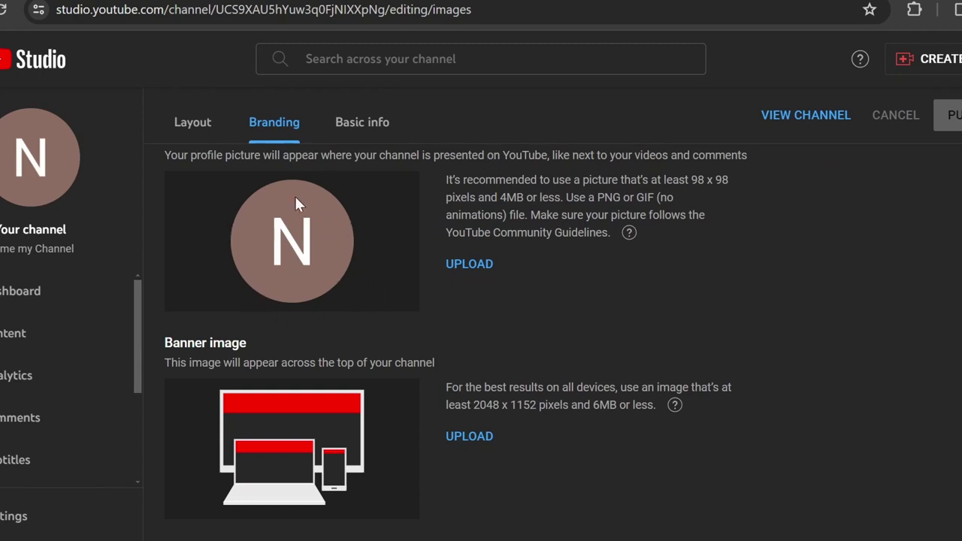
scroll(298, 204, down, 2)
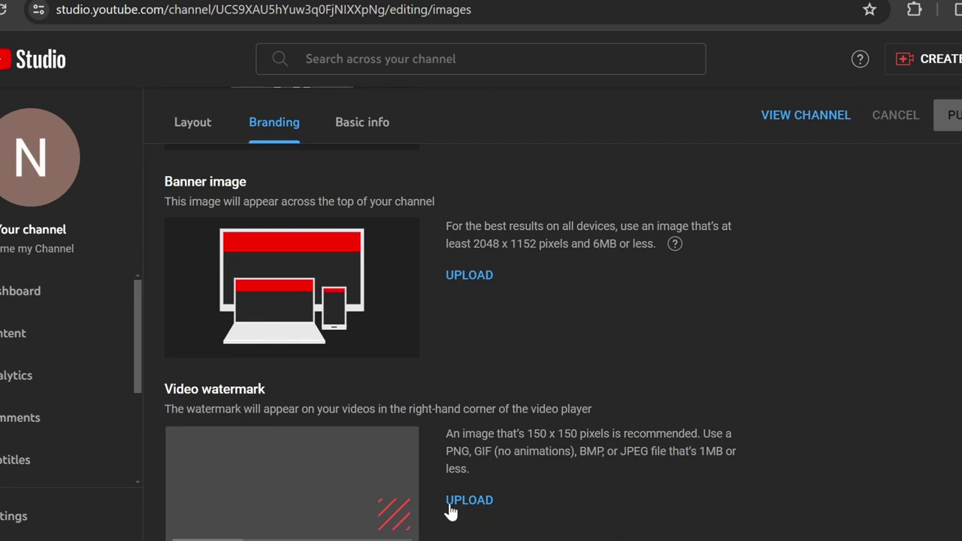
scroll(489, 489, up, 3)
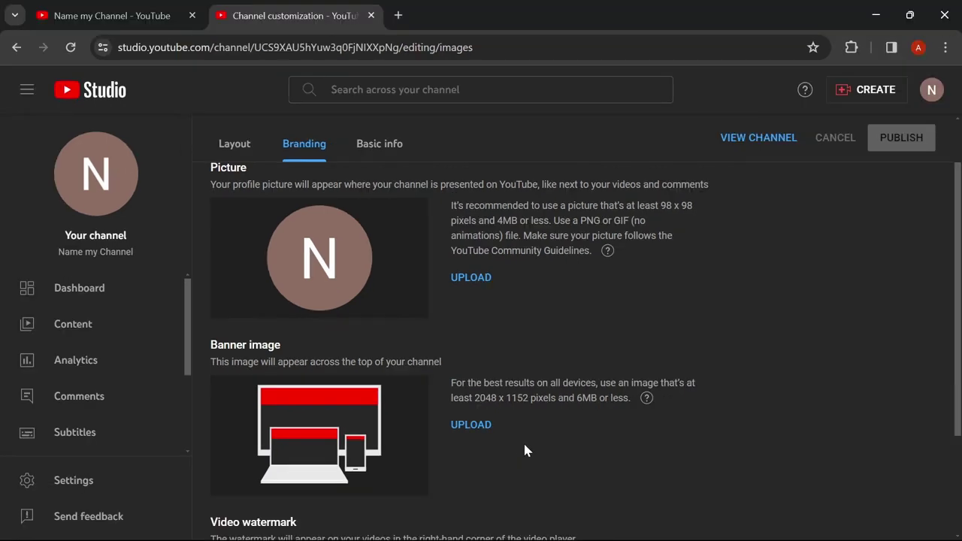
- Inspect Basic info: the name, handle and empty description, then the channel URL, links and contact email
click(383, 145)
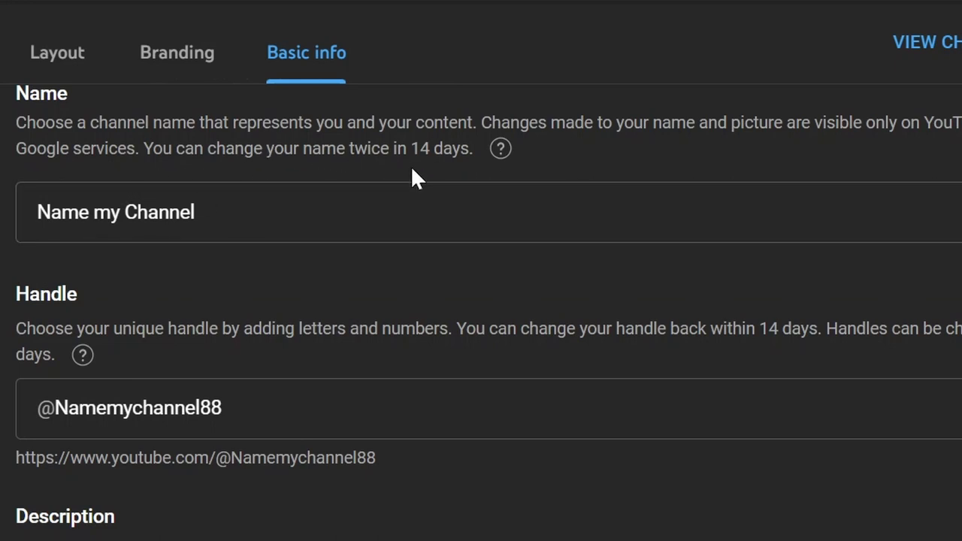
triple_click(414, 213)
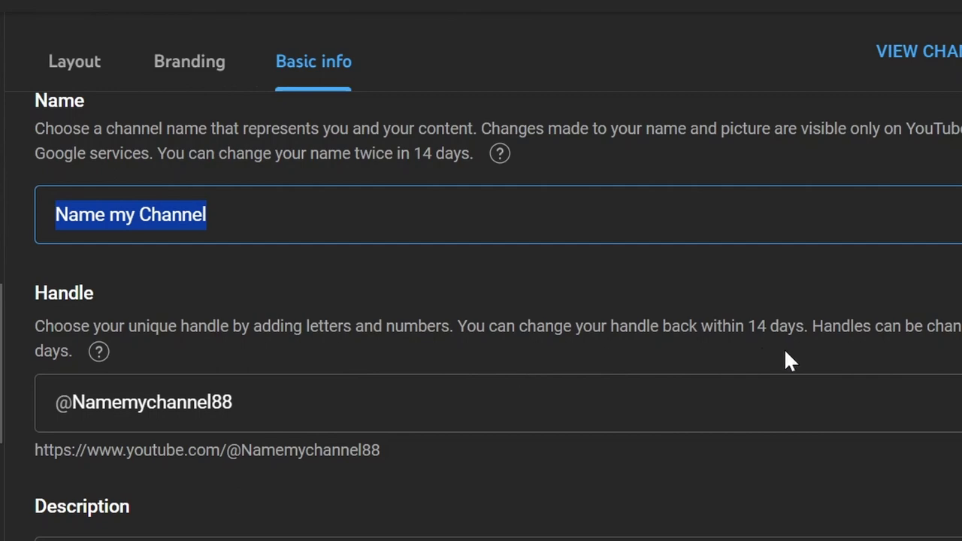
click(313, 401)
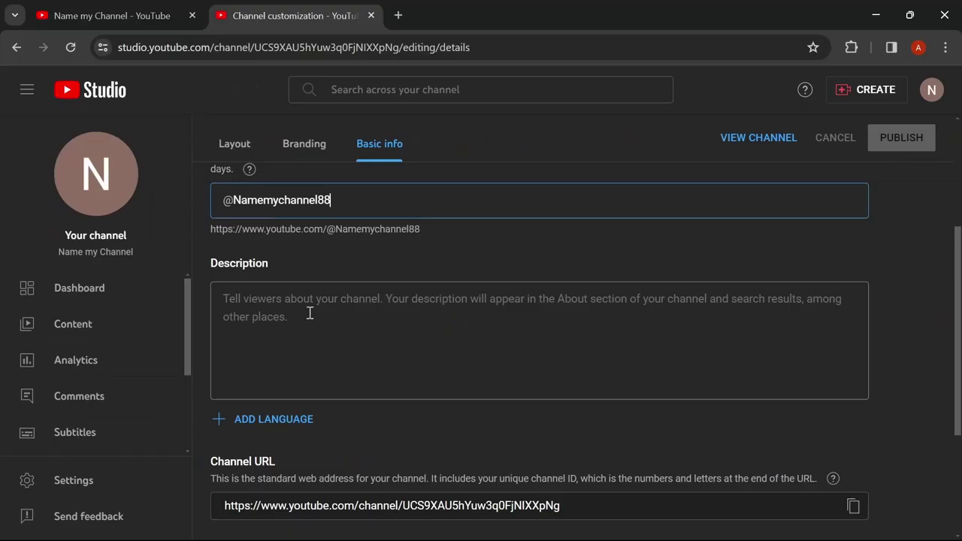
click(301, 310)
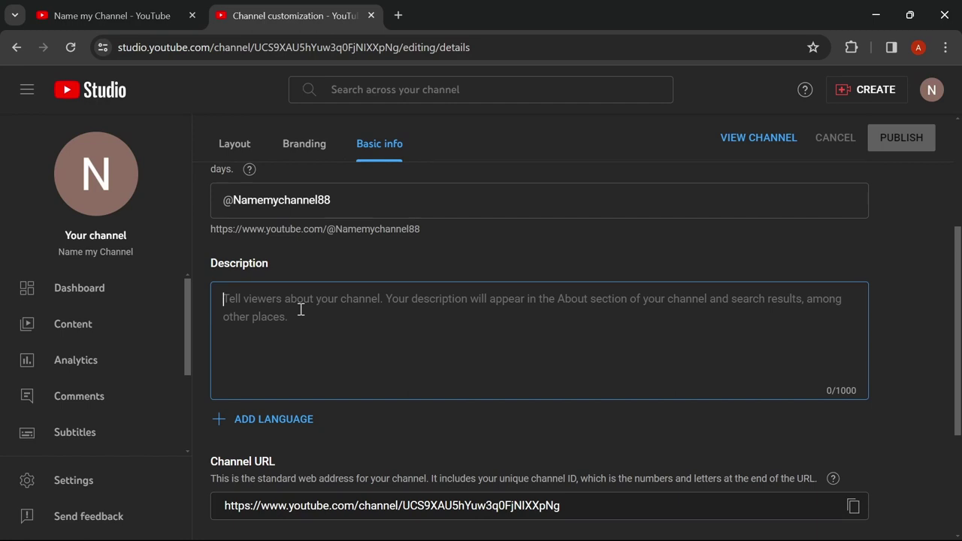
scroll(300, 310, down, 3)
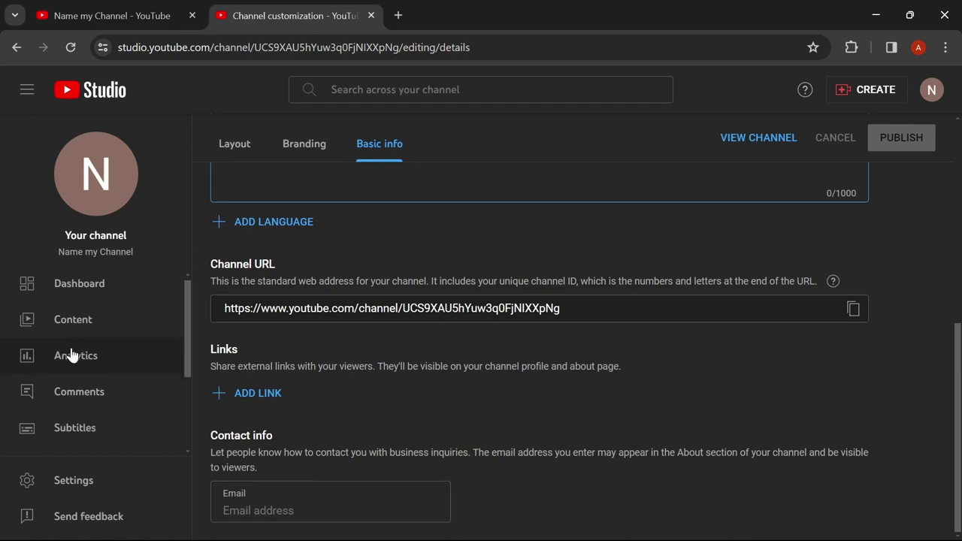
scroll(85, 343, down, 2)
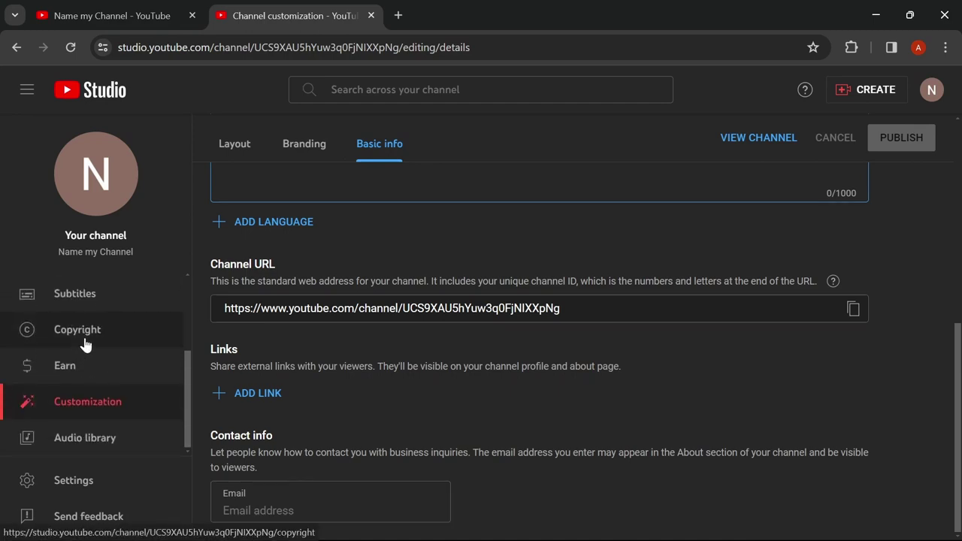
- Open Settings > Channel > Feature eligibility and highlight the Live streaming intermediate feature
click(143, 483)
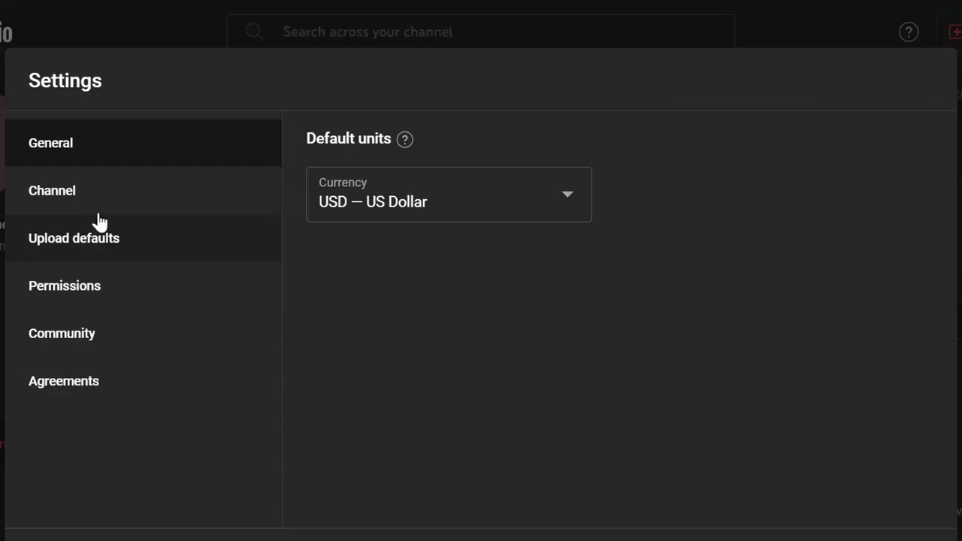
click(86, 187)
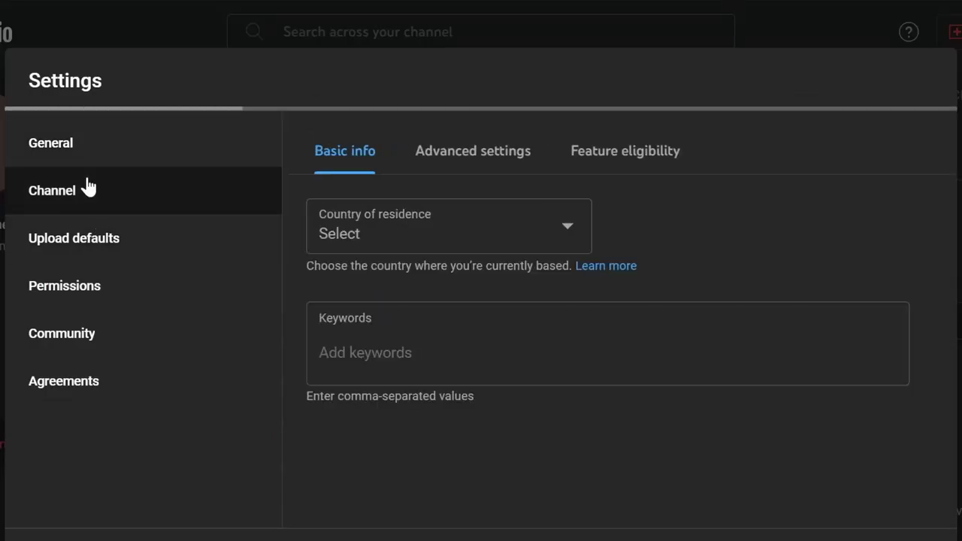
click(624, 165)
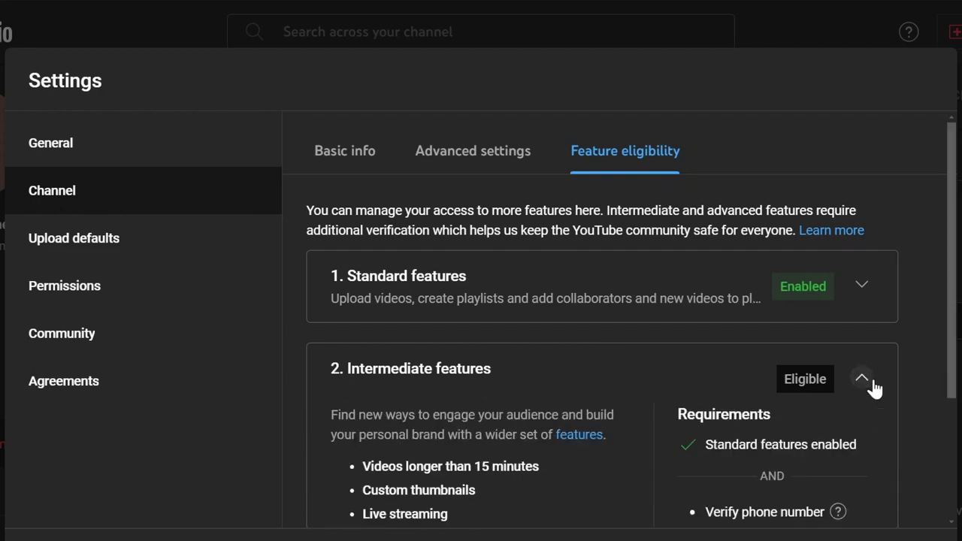
scroll(584, 346, down, 1)
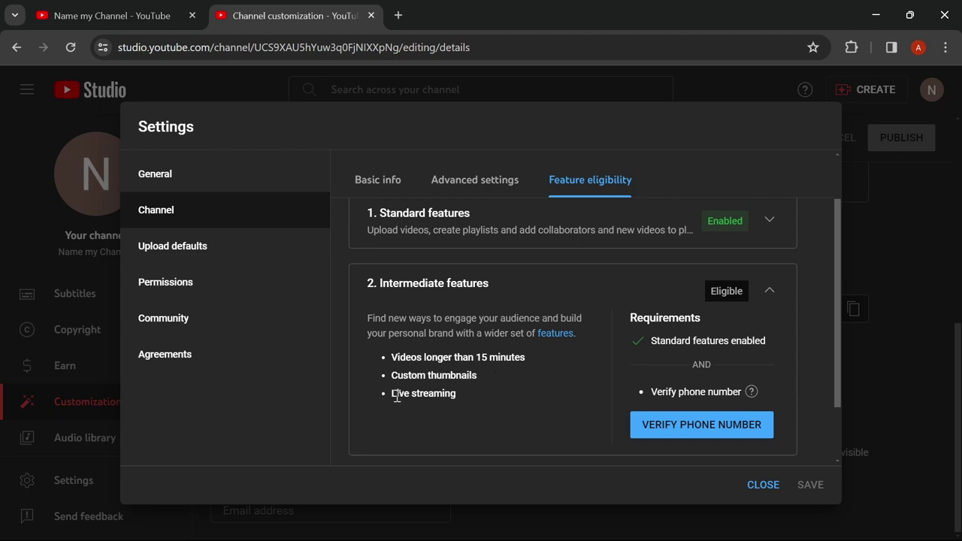
drag(392, 394, 452, 392)
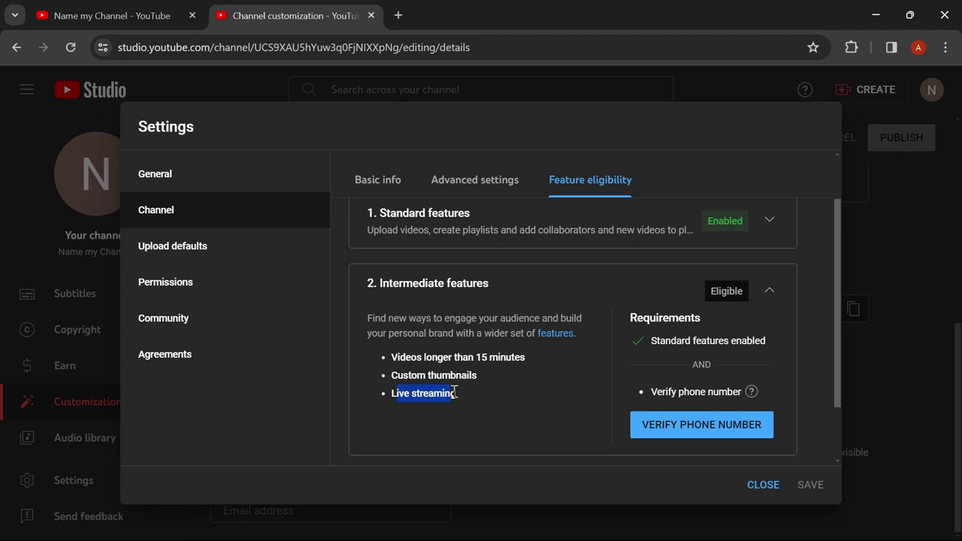
drag(456, 391, 391, 393)
scroll(565, 337, down, 4)
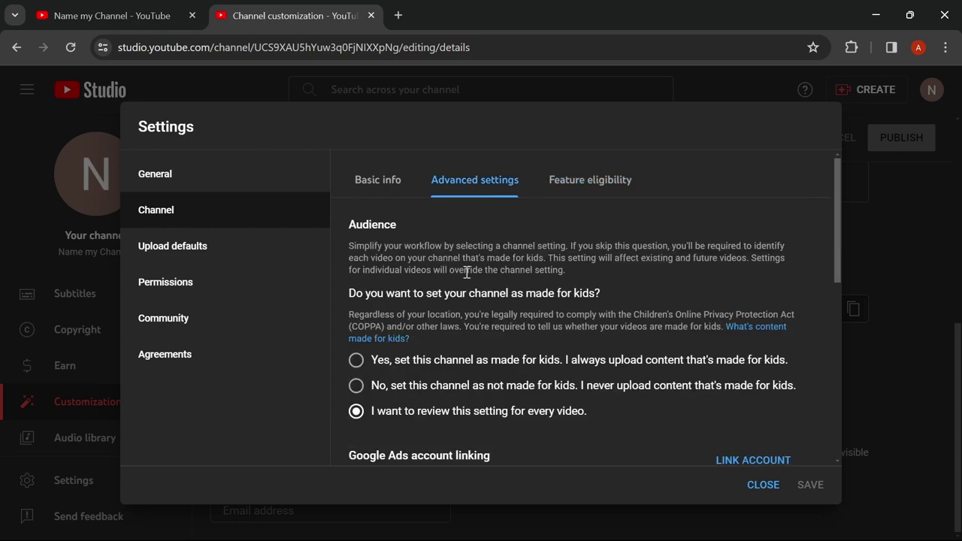
- Scroll through the Advanced settings for audience, Google Ads linking, captions, ads and Clips
scroll(467, 272, down, 1)
scroll(467, 272, up, 1)
scroll(467, 273, down, 1)
scroll(467, 272, down, 3)
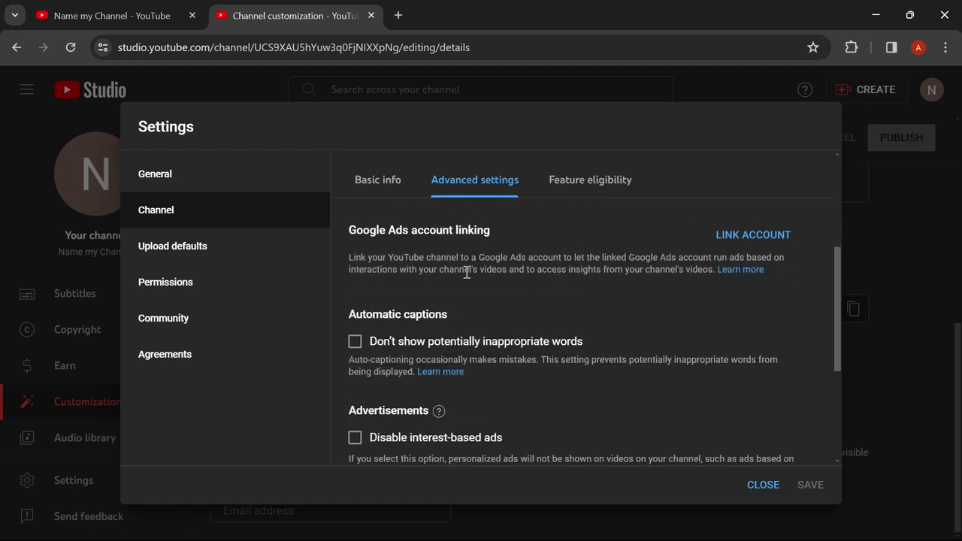
scroll(467, 272, down, 2)
scroll(466, 277, down, 1)
scroll(466, 276, up, 7)
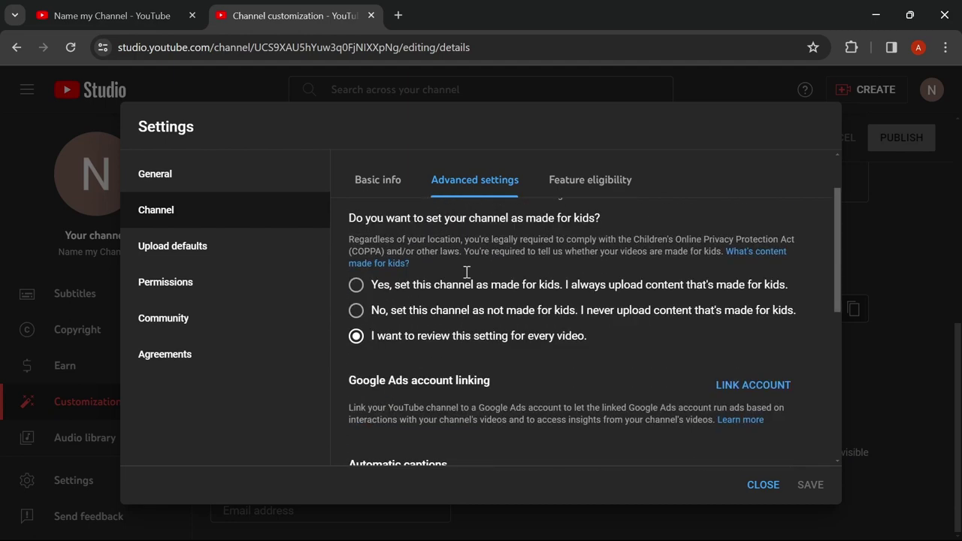
scroll(467, 277, down, 1)
scroll(466, 277, down, 2)
scroll(466, 278, down, 2)
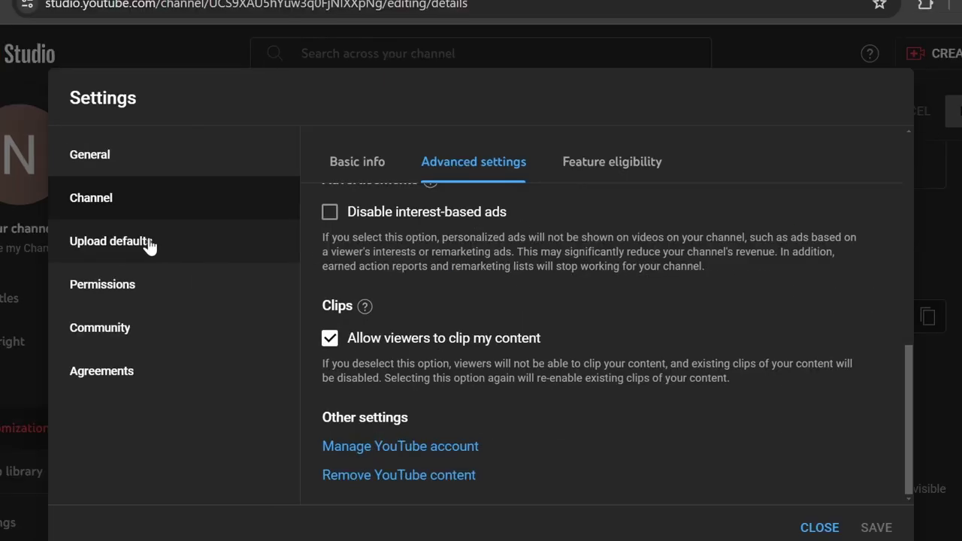
click(206, 247)
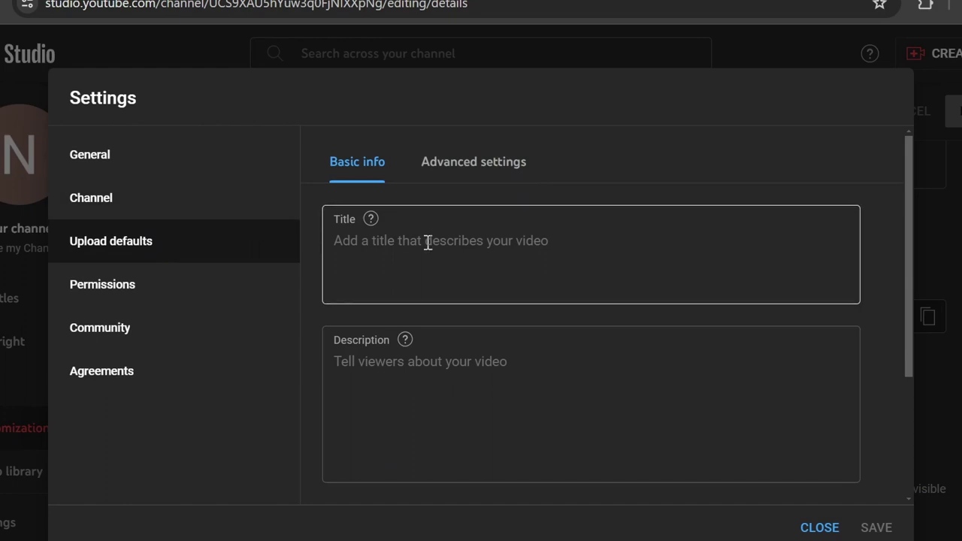
- Inspect upload defaults: the empty title and description, the advanced options and language list, then Comments
click(463, 260)
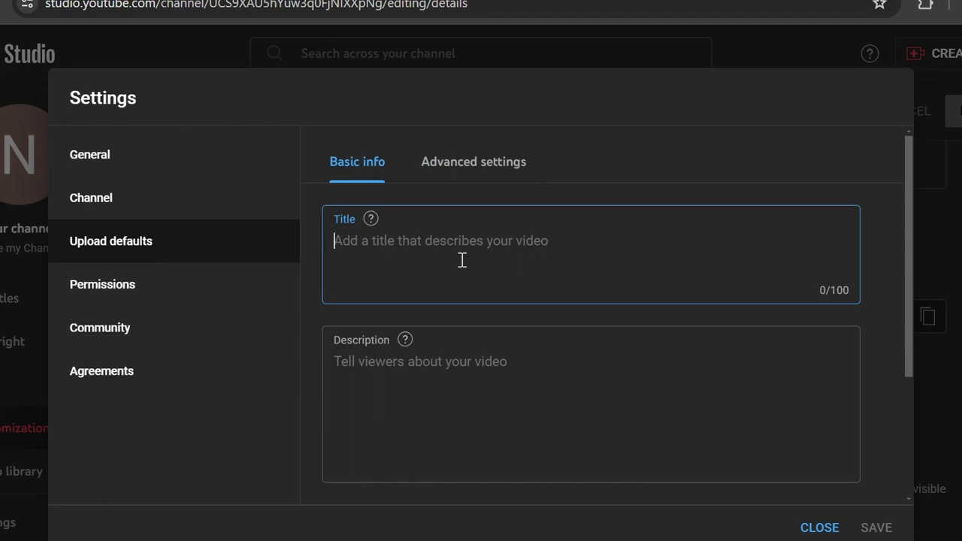
click(438, 436)
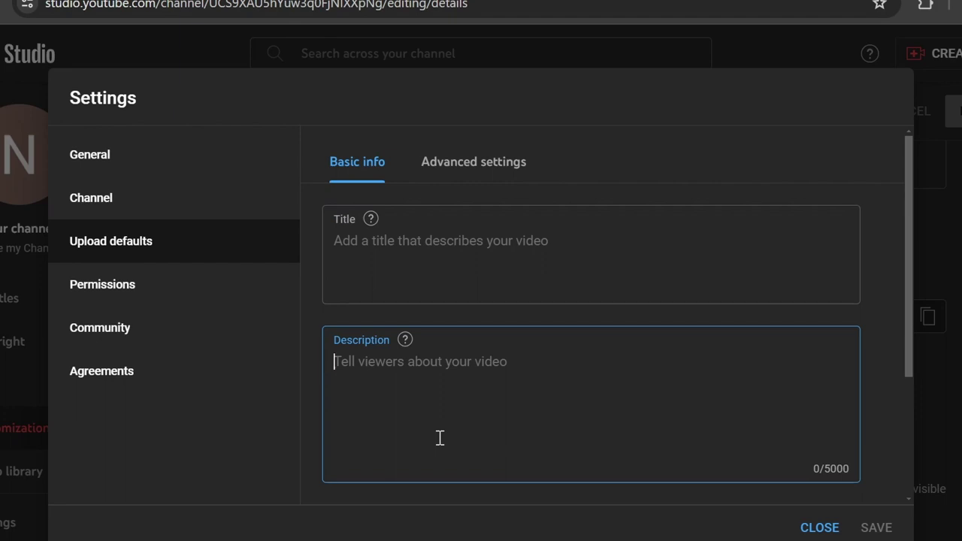
click(550, 164)
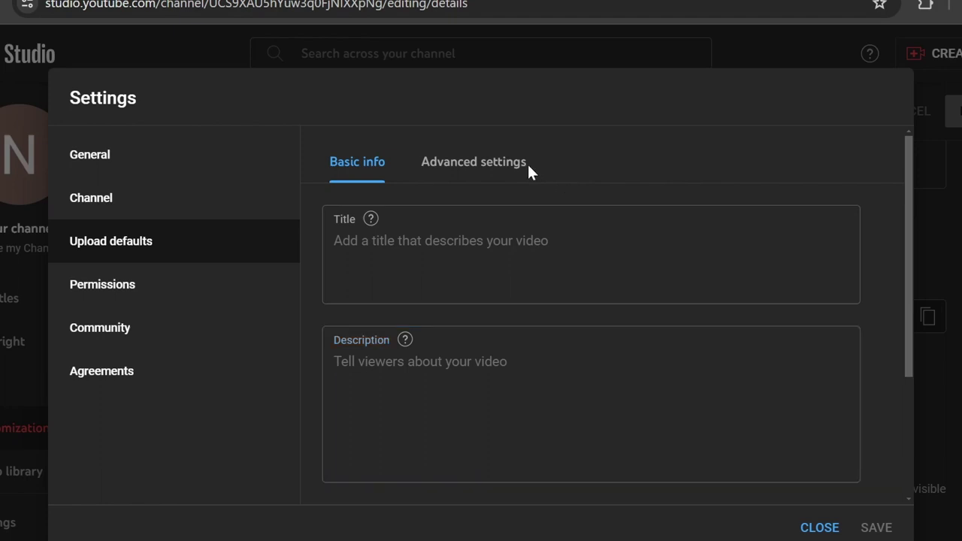
click(503, 169)
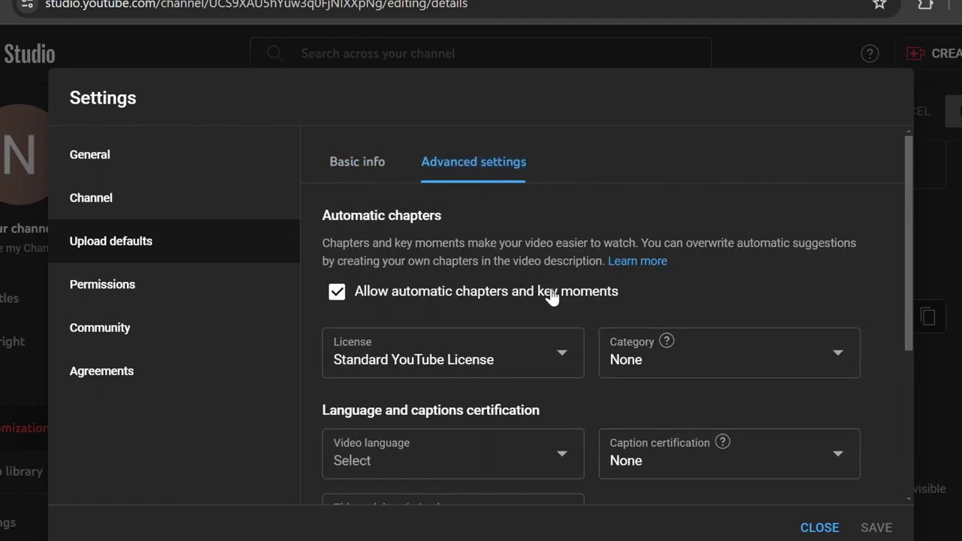
scroll(539, 306, down, 1)
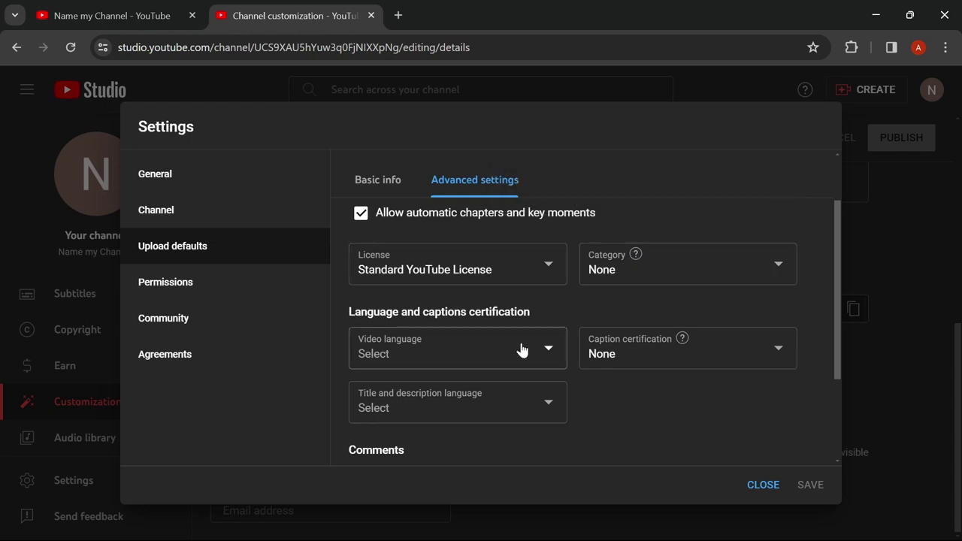
click(537, 408)
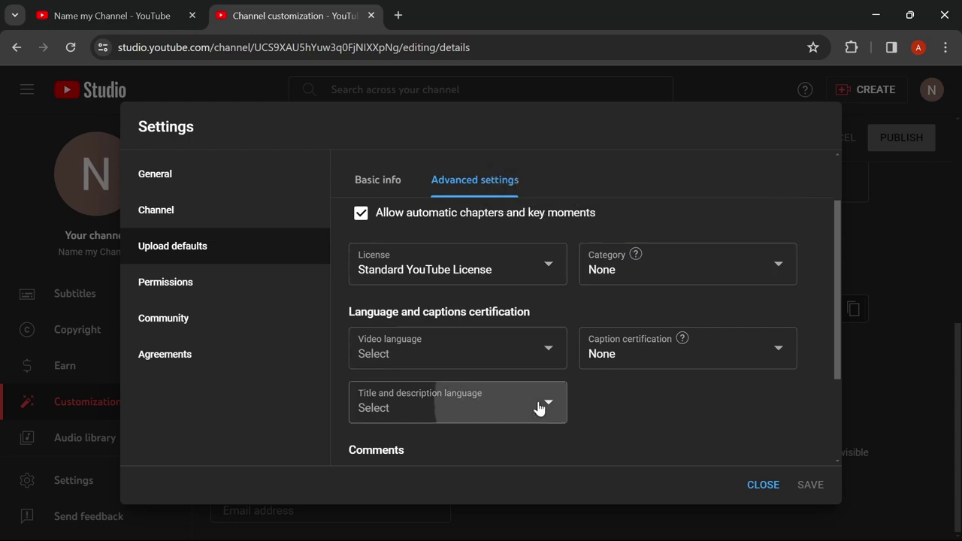
click(660, 413)
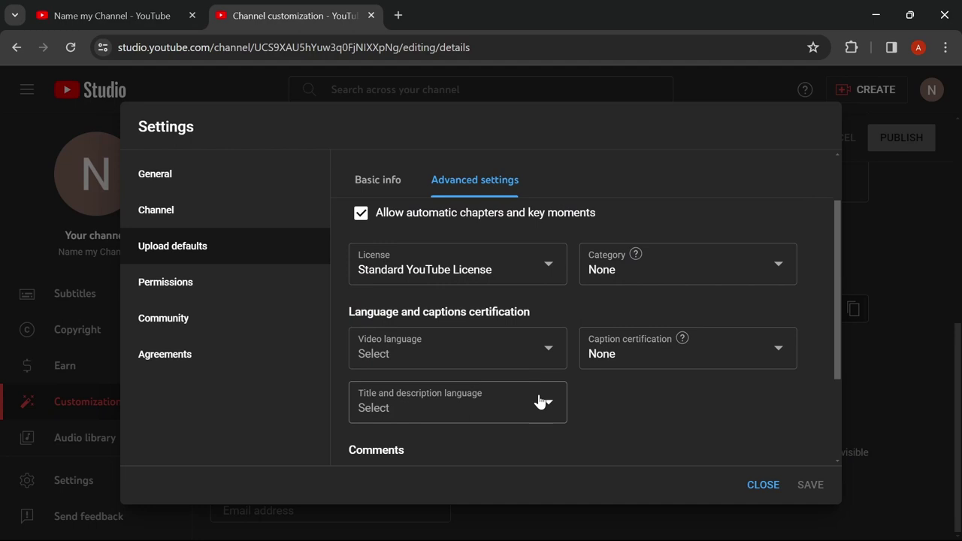
scroll(538, 402, down, 2)
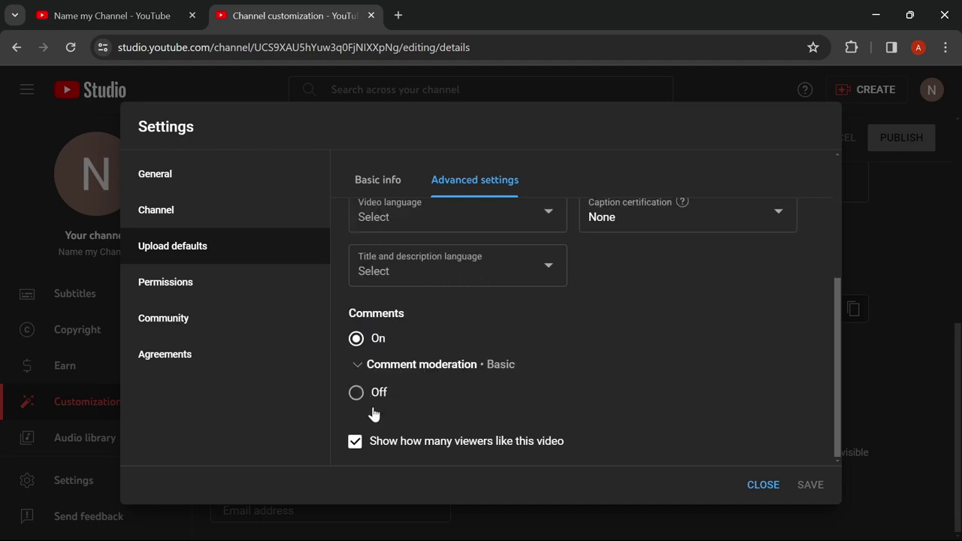
- Review the Community automated filters and blocked words, toggling the Block links option
click(306, 313)
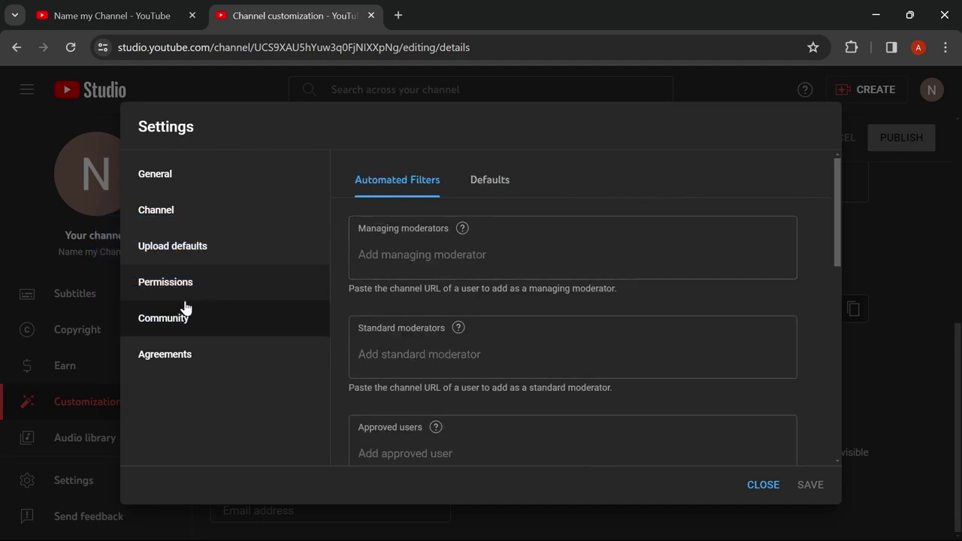
scroll(449, 279, down, 3)
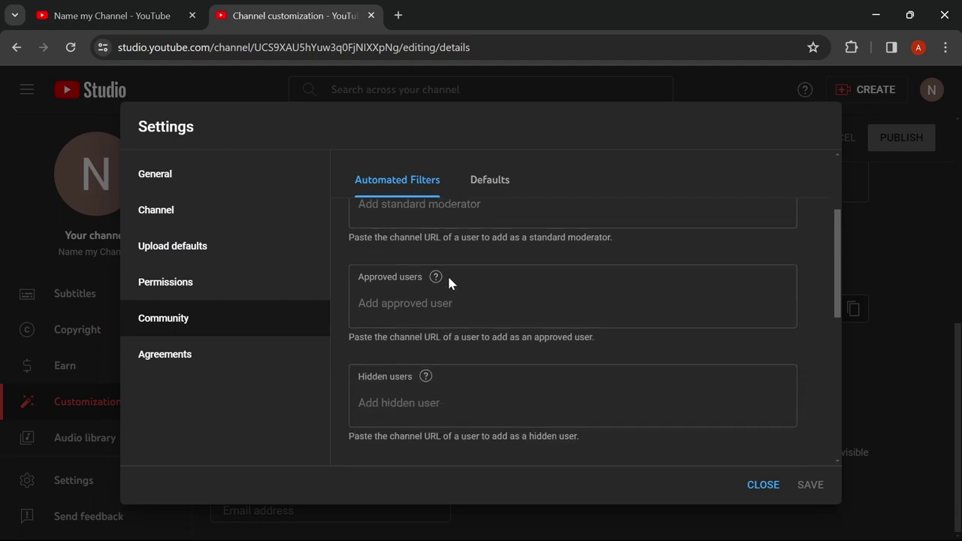
scroll(449, 283, down, 1)
scroll(440, 293, down, 3)
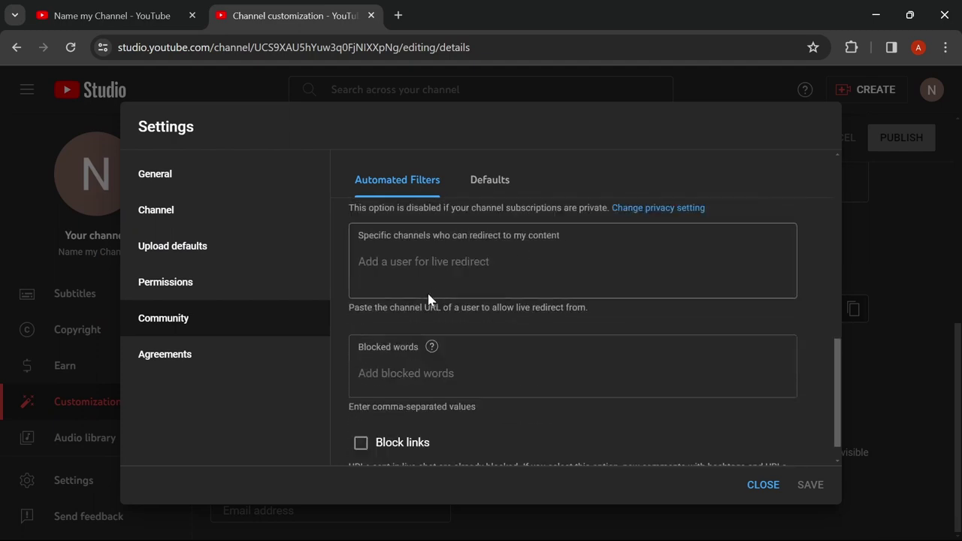
click(394, 369)
scroll(421, 370, down, 1)
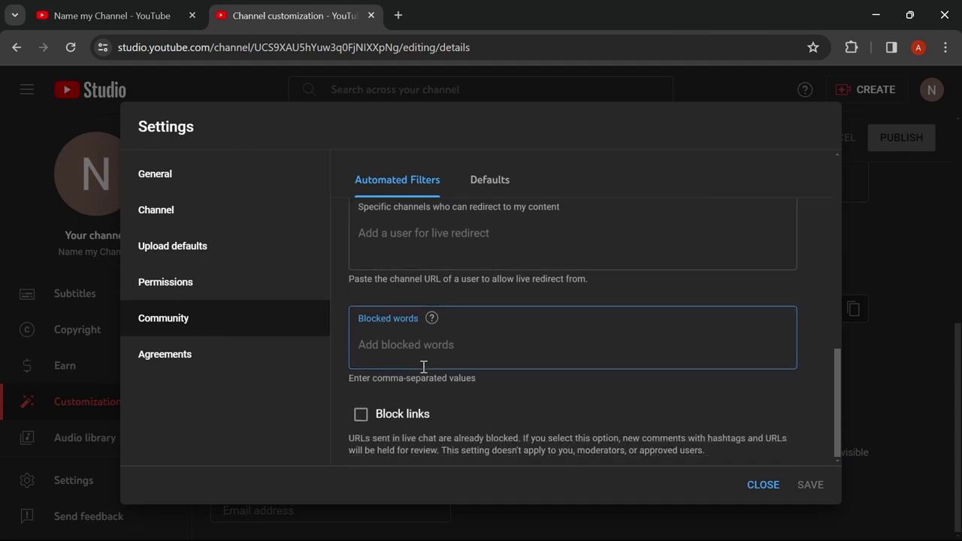
click(361, 415)
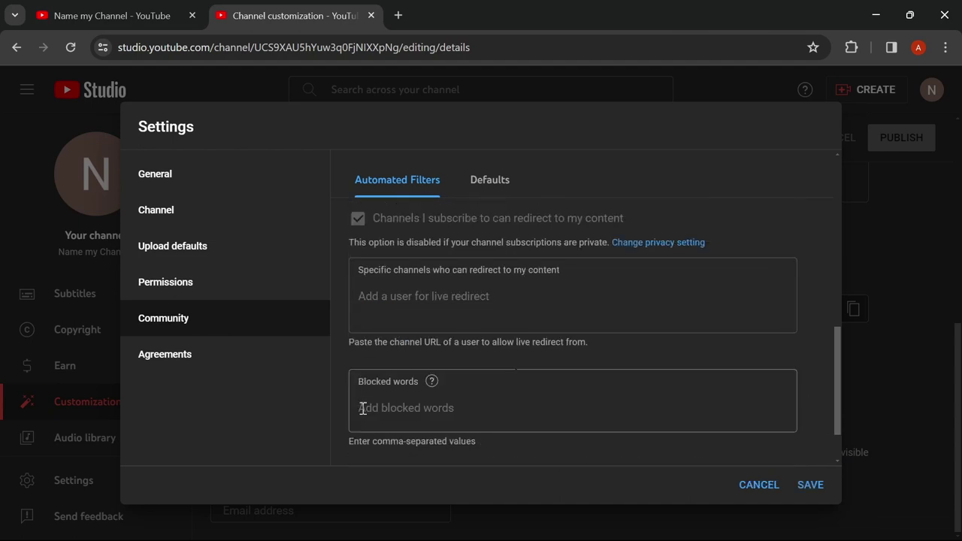
scroll(105, 391, down, 3)
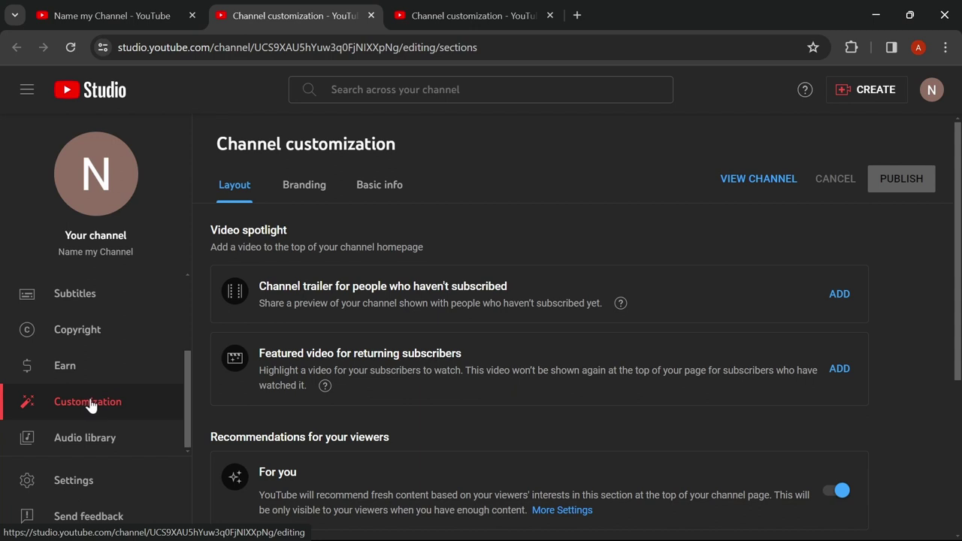
- Return to Customization > Layout and list homepage section types via ADD SECTION
click(89, 405)
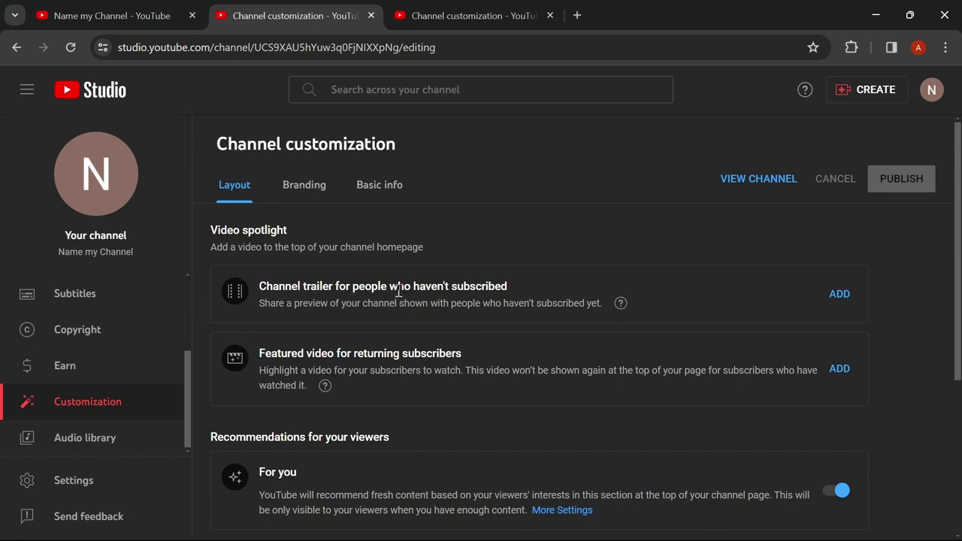
scroll(399, 291, down, 3)
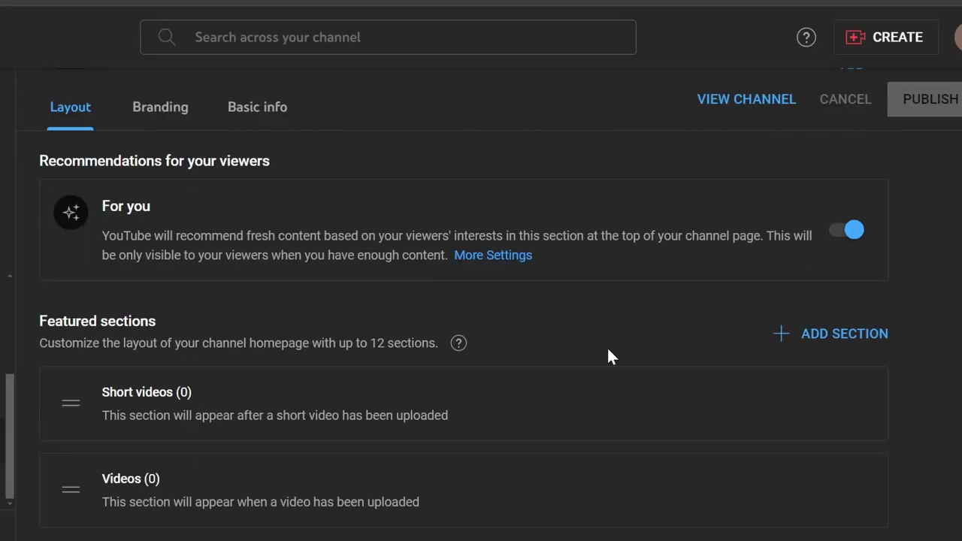
click(796, 338)
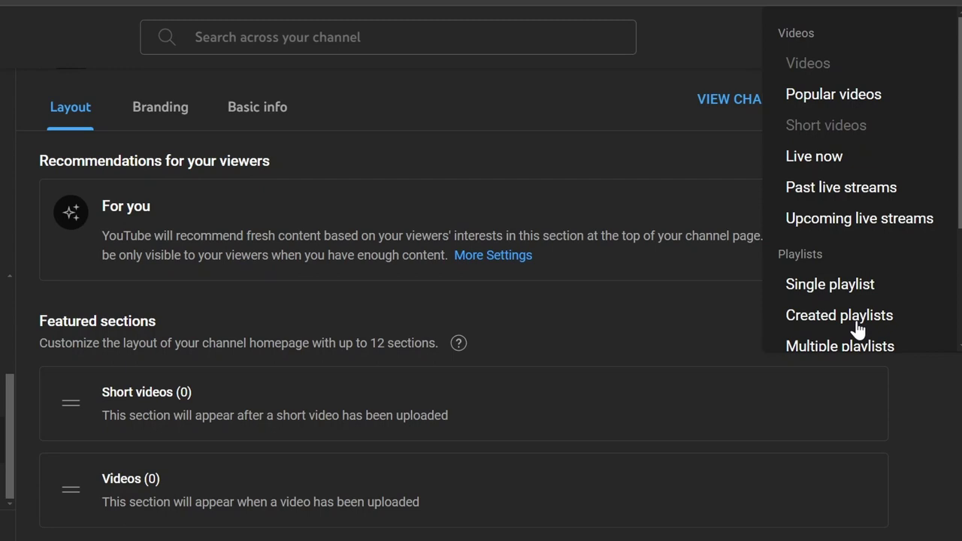
scroll(479, 285, down, 4)
scroll(479, 286, down, 3)
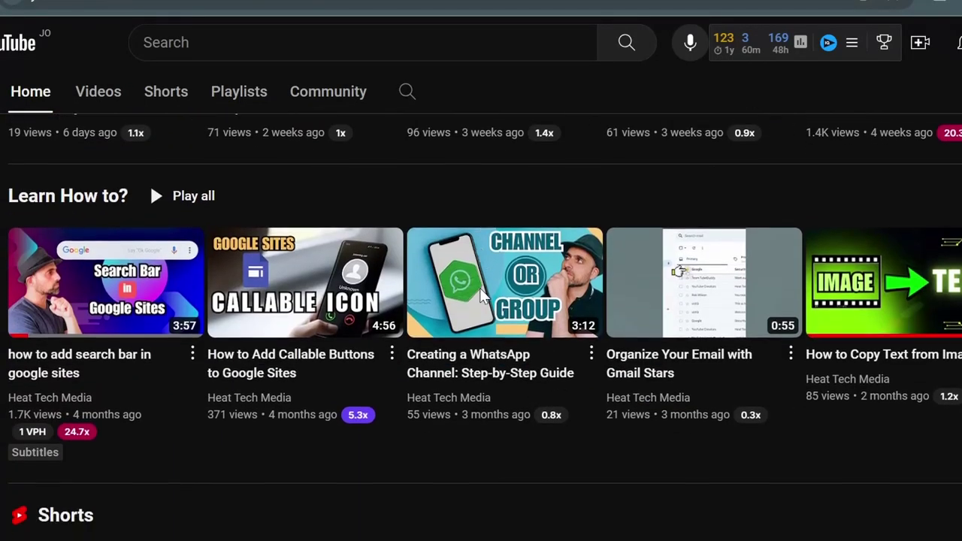
scroll(479, 288, up, 1)
scroll(481, 294, down, 3)
scroll(374, 394, up, 4)
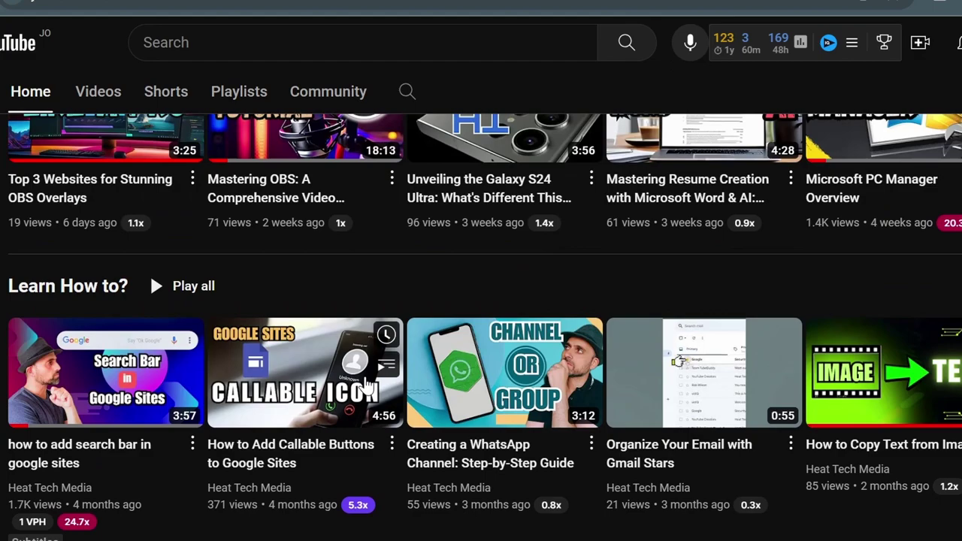
scroll(354, 376, up, 2)
scroll(112, 395, up, 1)
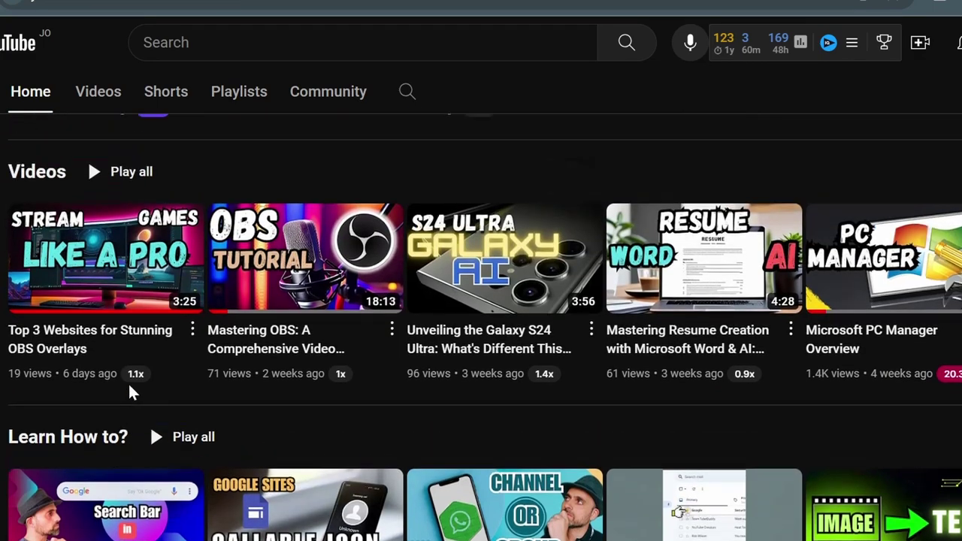
scroll(130, 391, up, 2)
scroll(97, 361, up, 3)
scroll(47, 333, up, 2)
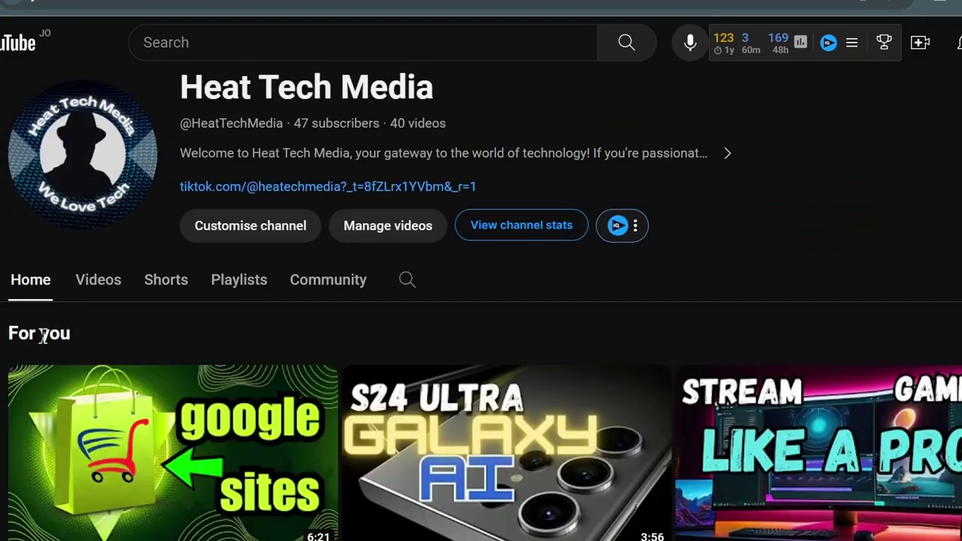
scroll(540, 316, down, 2)
scroll(539, 316, down, 3)
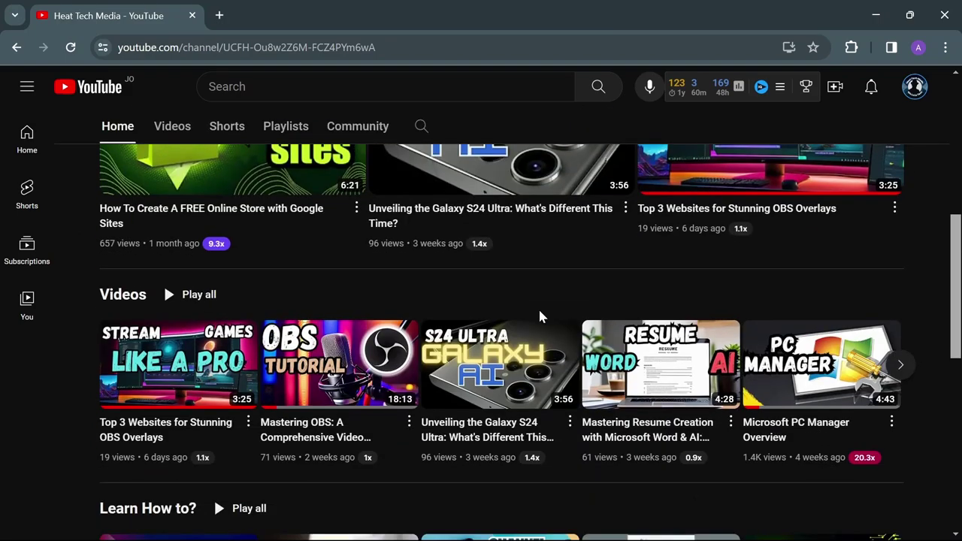
scroll(539, 316, down, 4)
scroll(540, 316, down, 2)
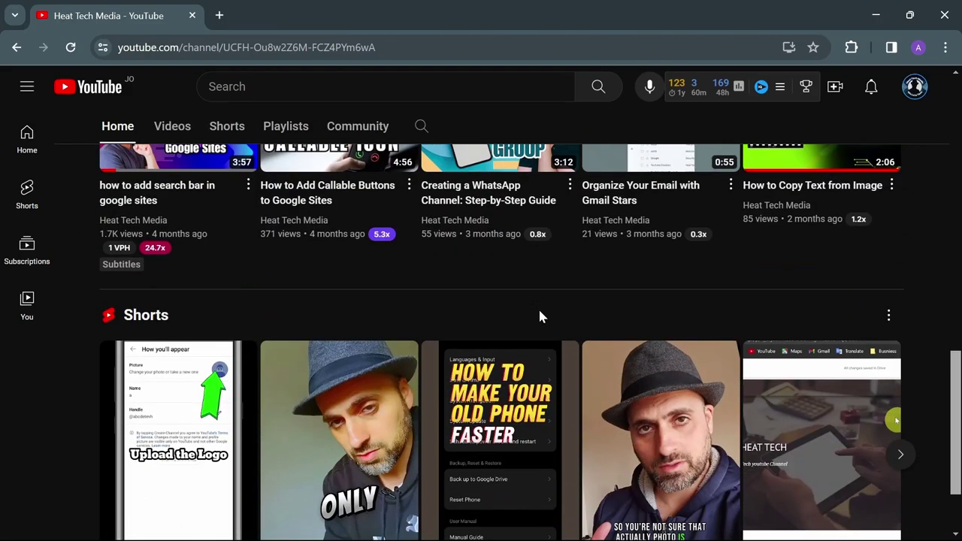
scroll(540, 316, down, 1)
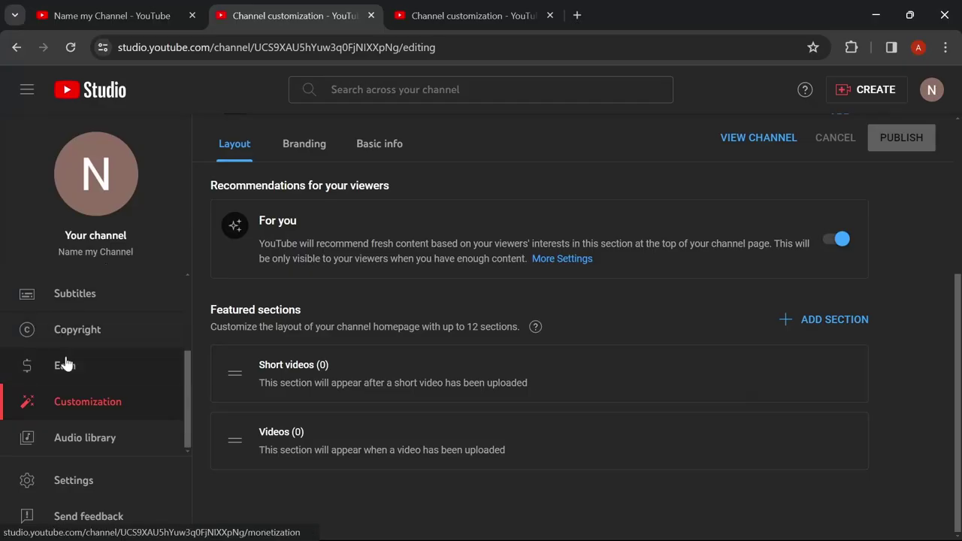
- Review the Earn page's subscriber and public watch hours requirements, then open the Copyright page
click(65, 366)
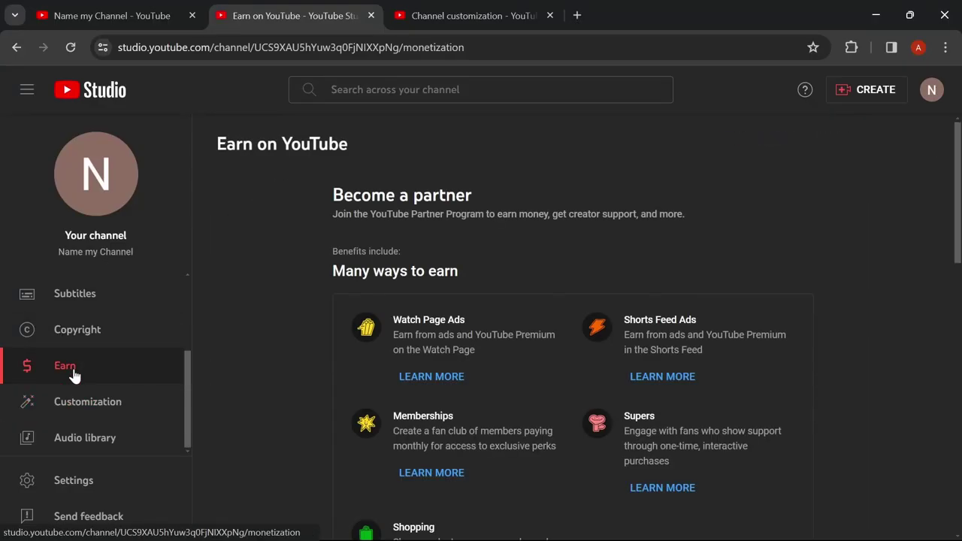
scroll(676, 259, down, 2)
scroll(724, 261, down, 1)
scroll(724, 261, down, 3)
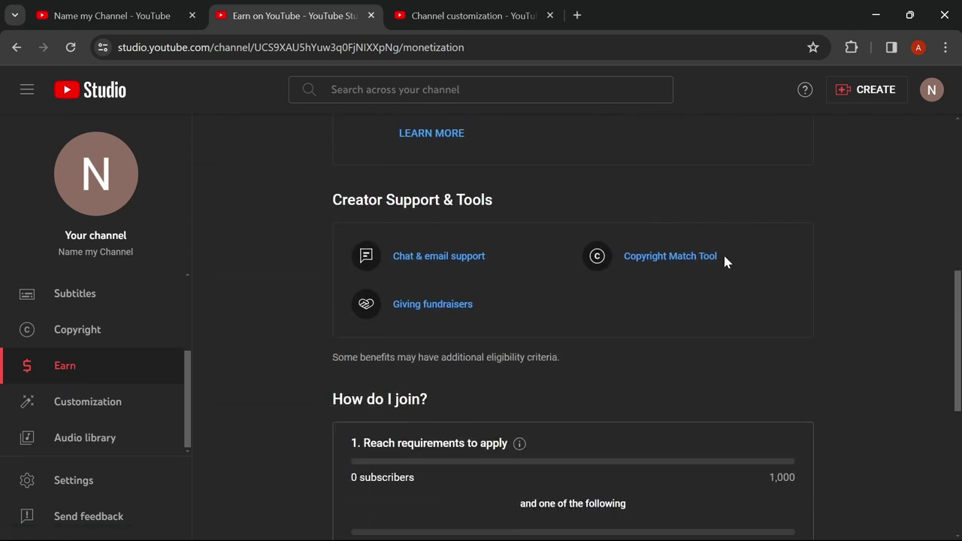
scroll(725, 262, down, 2)
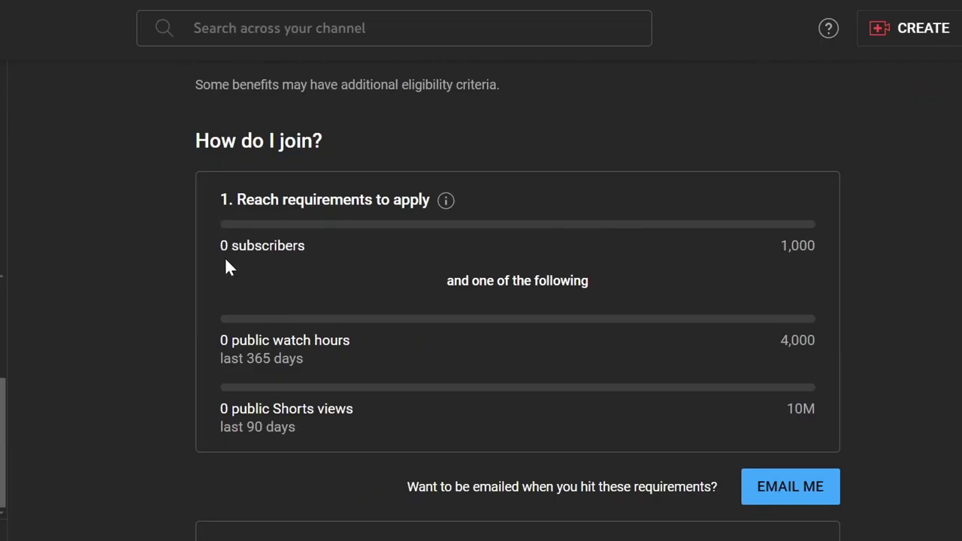
drag(806, 252, 726, 253)
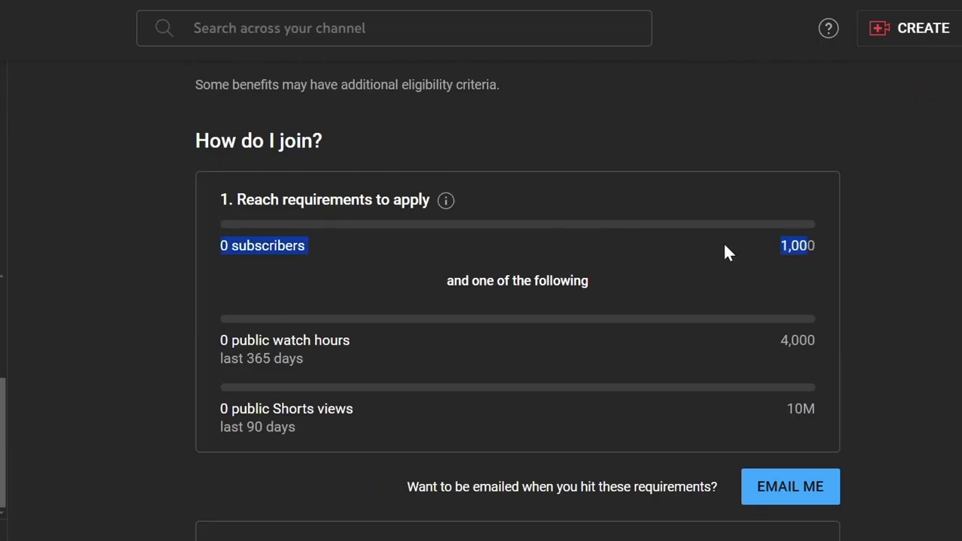
click(748, 324)
drag(770, 340, 786, 337)
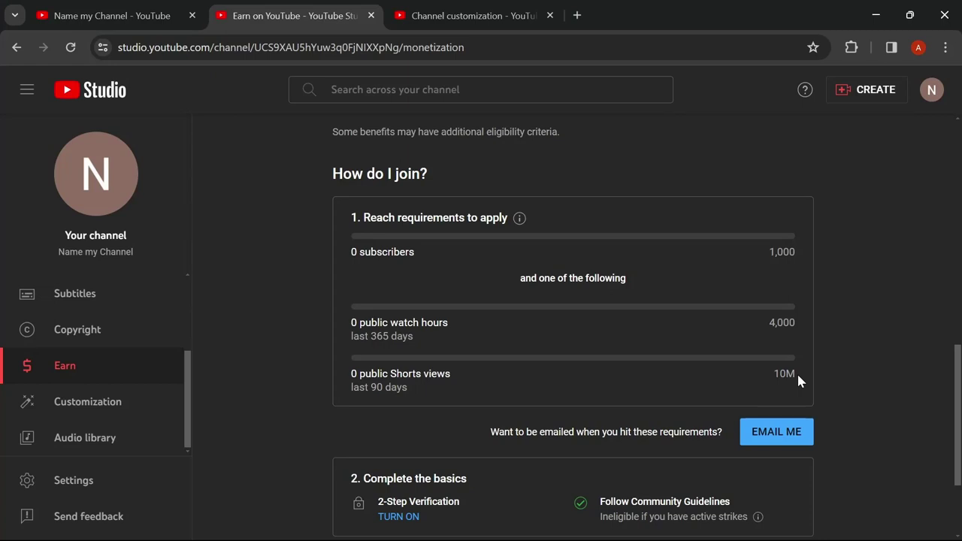
scroll(797, 372, up, 1)
click(84, 337)
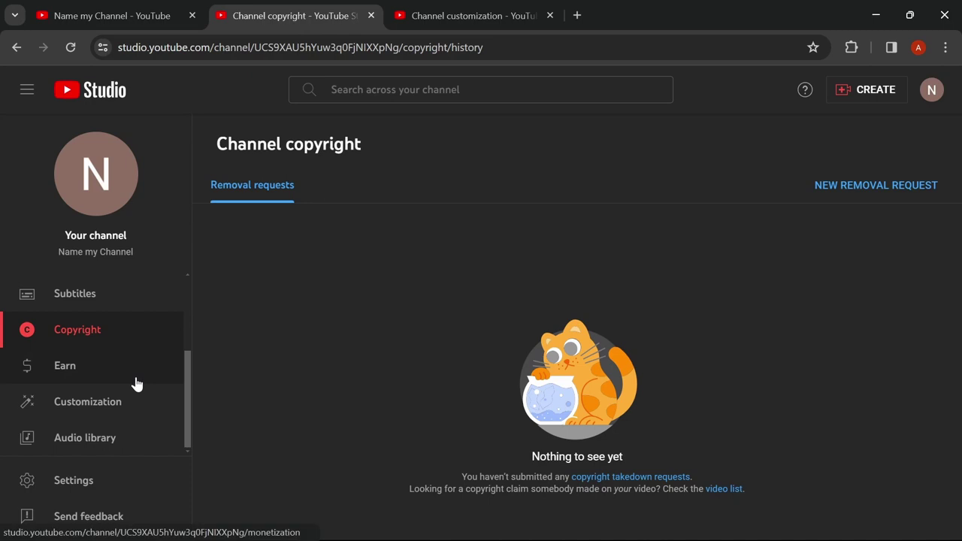
- Open the Analytics page to see the channel's empty 28-day overview
scroll(136, 384, up, 1)
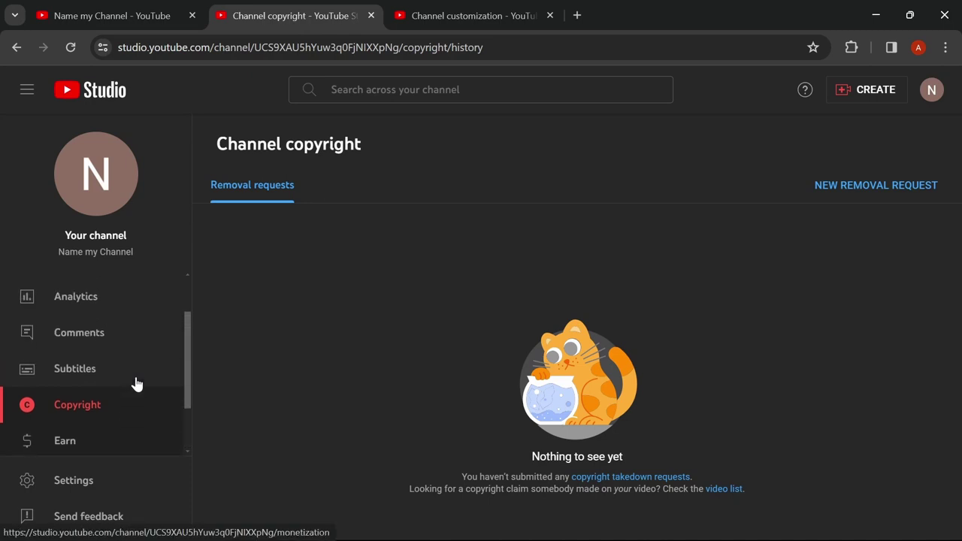
scroll(94, 373, up, 1)
click(109, 368)
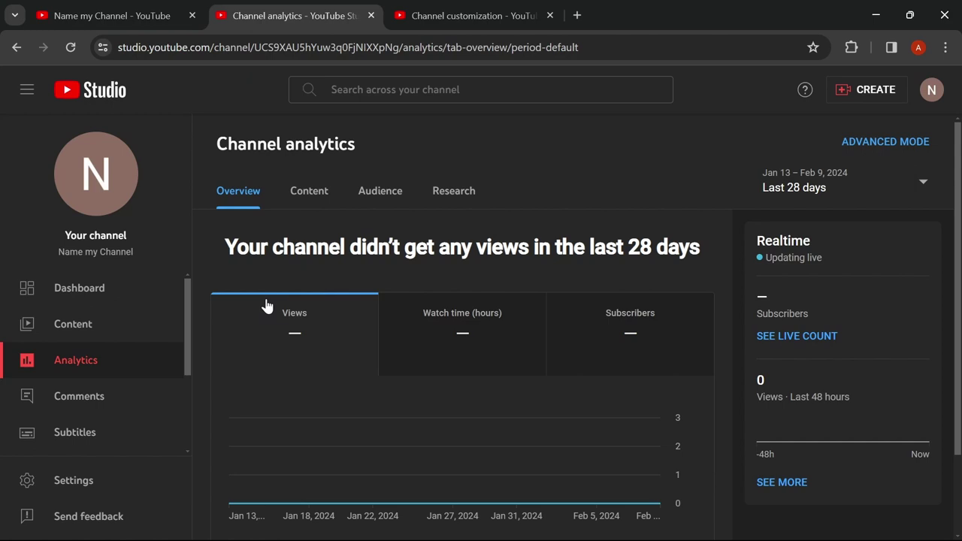
- View the empty Content list, then return to the channel Dashboard
click(125, 322)
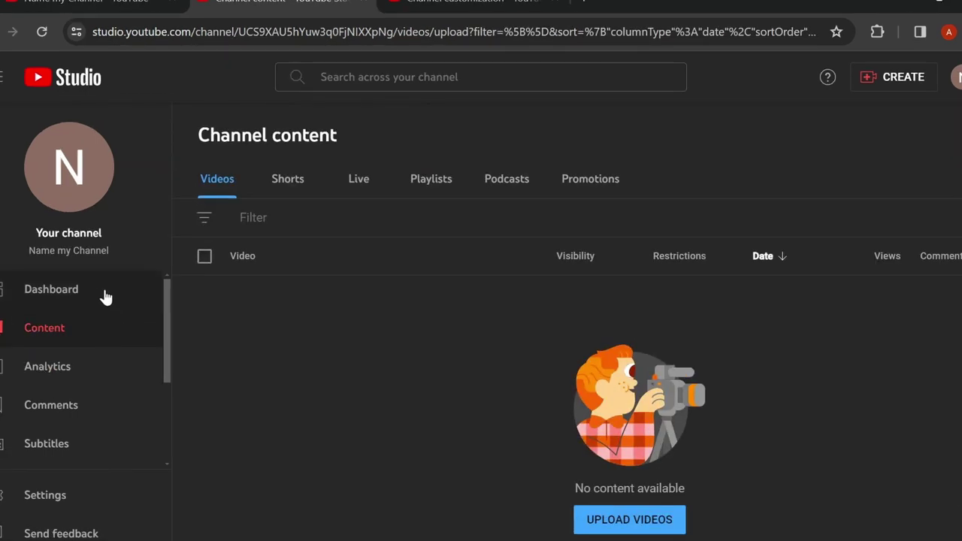
click(104, 294)
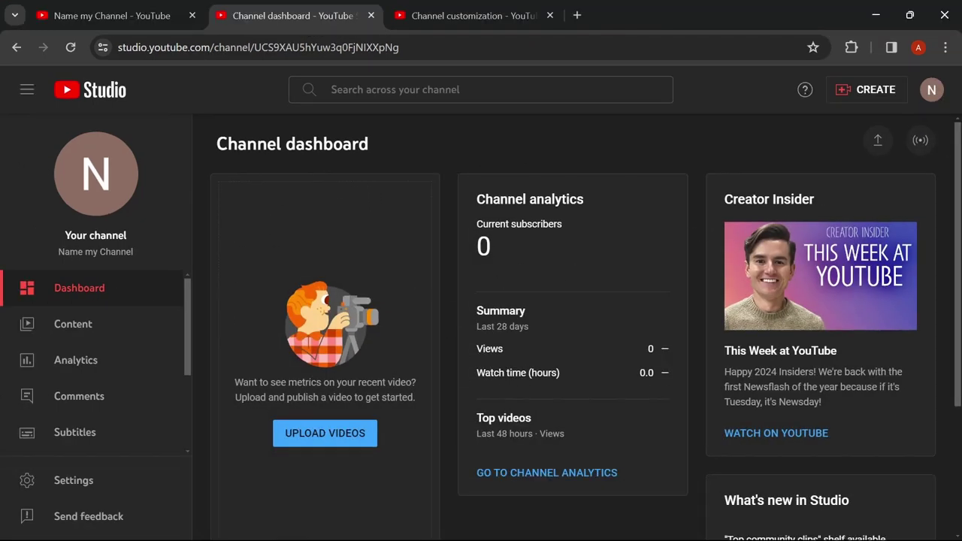
- Bring up the Upload videos dialog from CREATE and close it without uploading
click(887, 93)
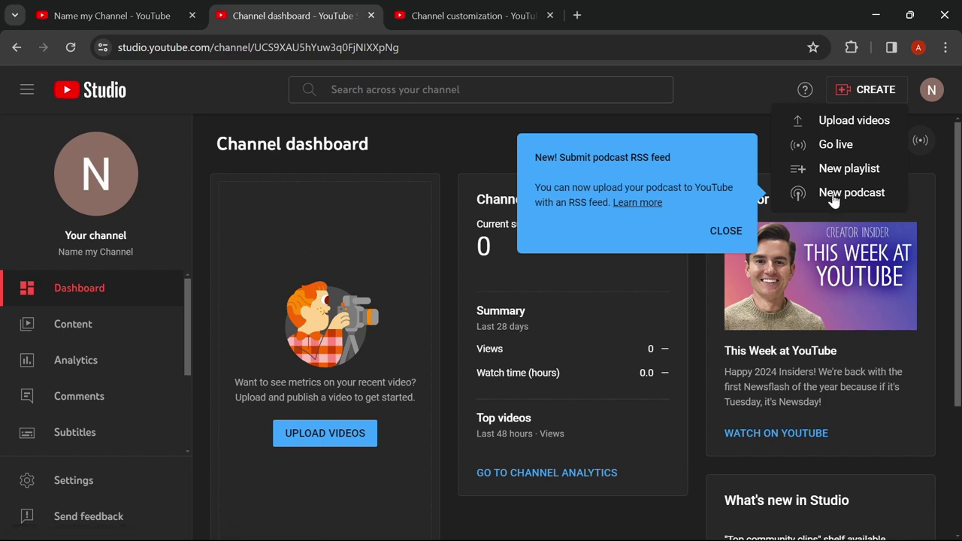
click(846, 123)
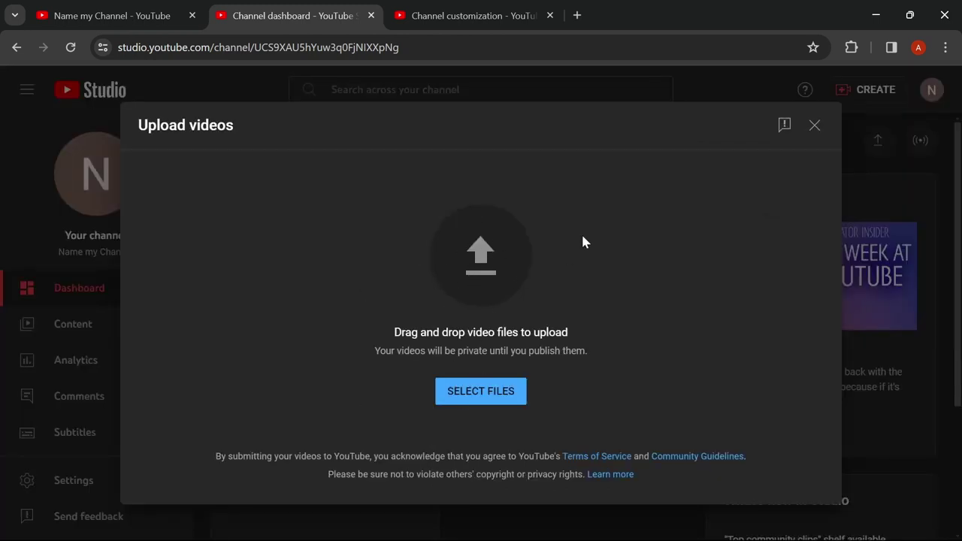
click(814, 125)
scroll(94, 376, down, 5)
- Browse the Audio library's music tracks with their genre, mood and license details
click(85, 438)
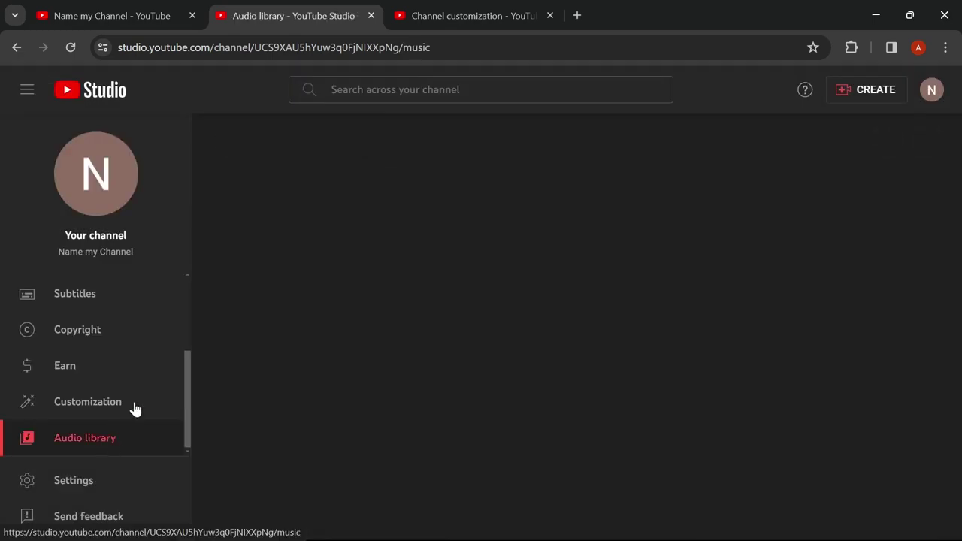
scroll(435, 287, down, 2)
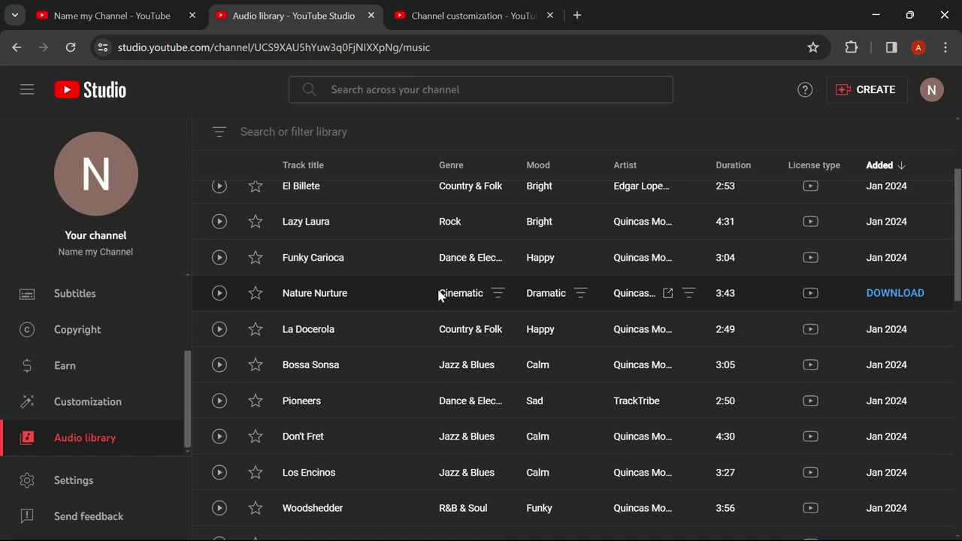
scroll(379, 268, up, 1)
scroll(378, 264, up, 2)
scroll(30, 322, up, 2)
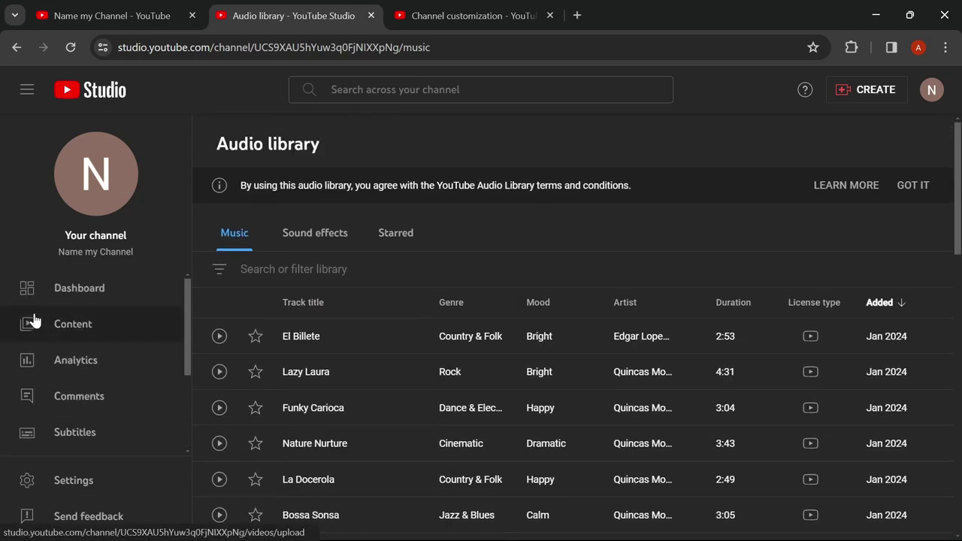